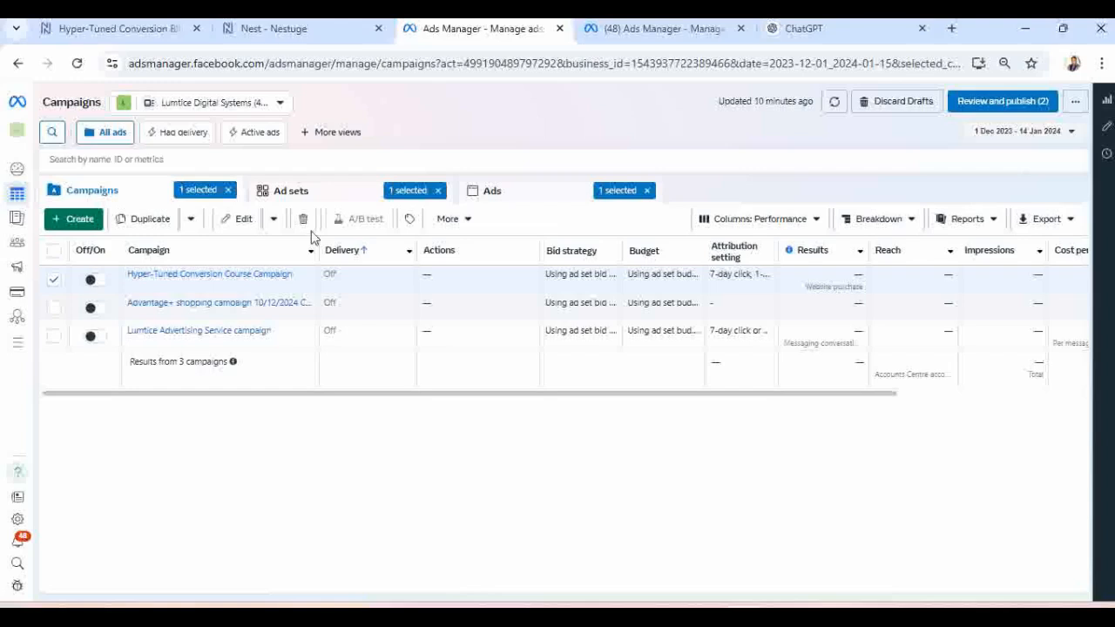
Create a new campaign with the Auction buying type, the Sales objective and the Manual sales campaign setup.
click(71, 219)
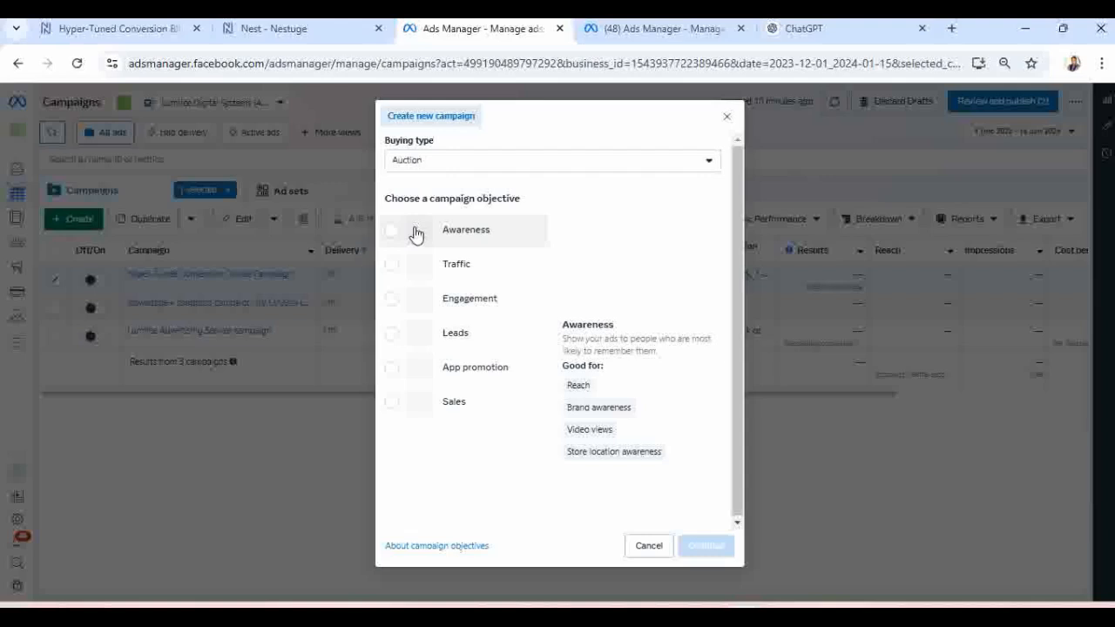
click(392, 404)
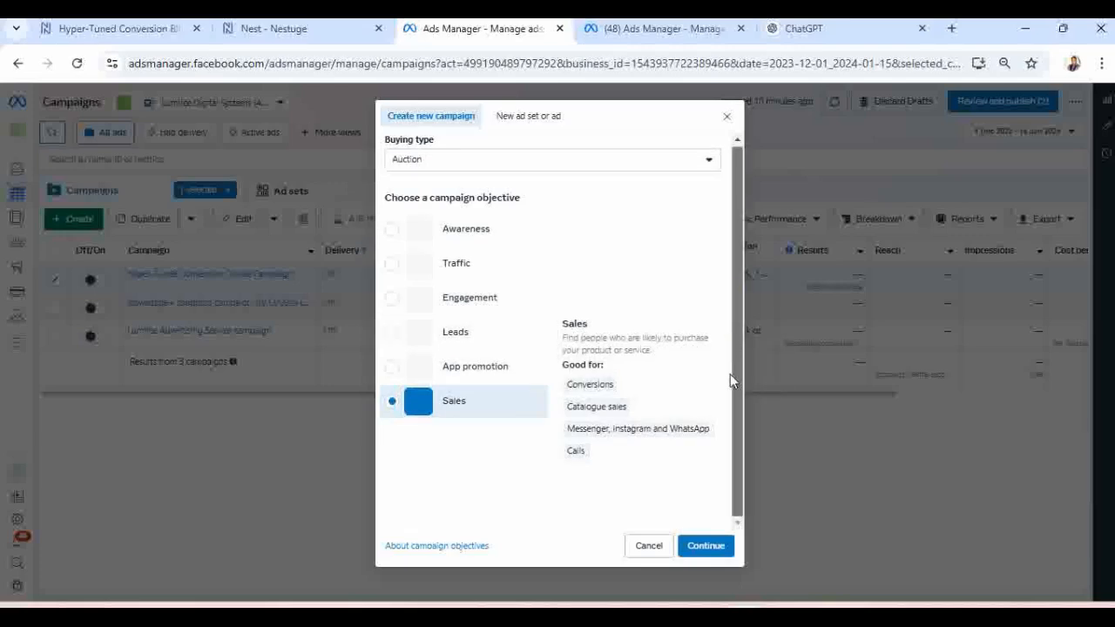
click(701, 547)
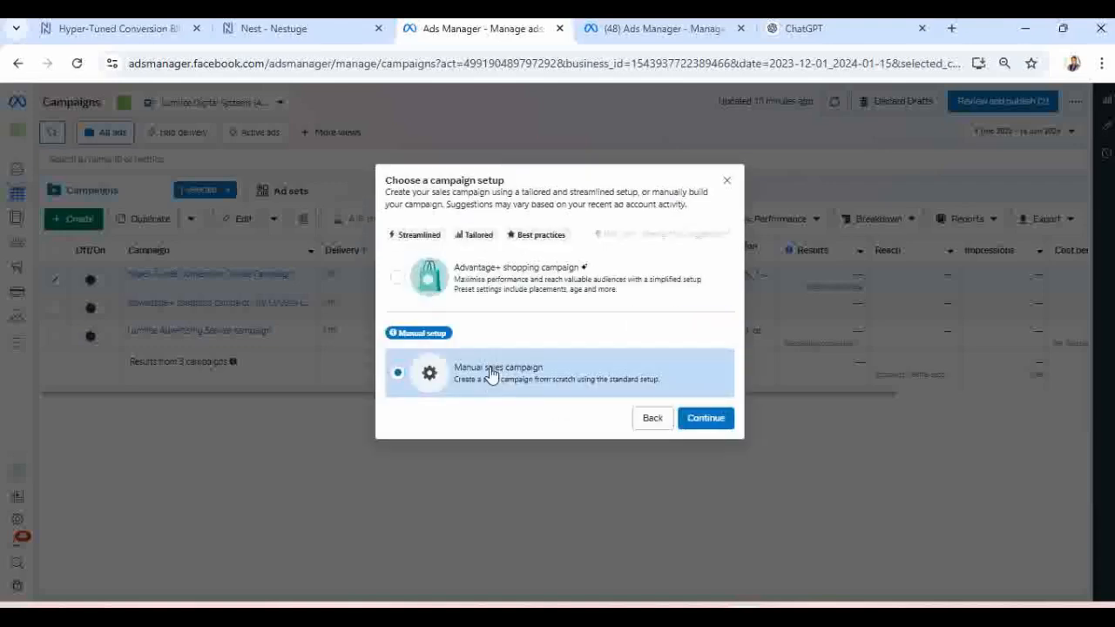
click(706, 418)
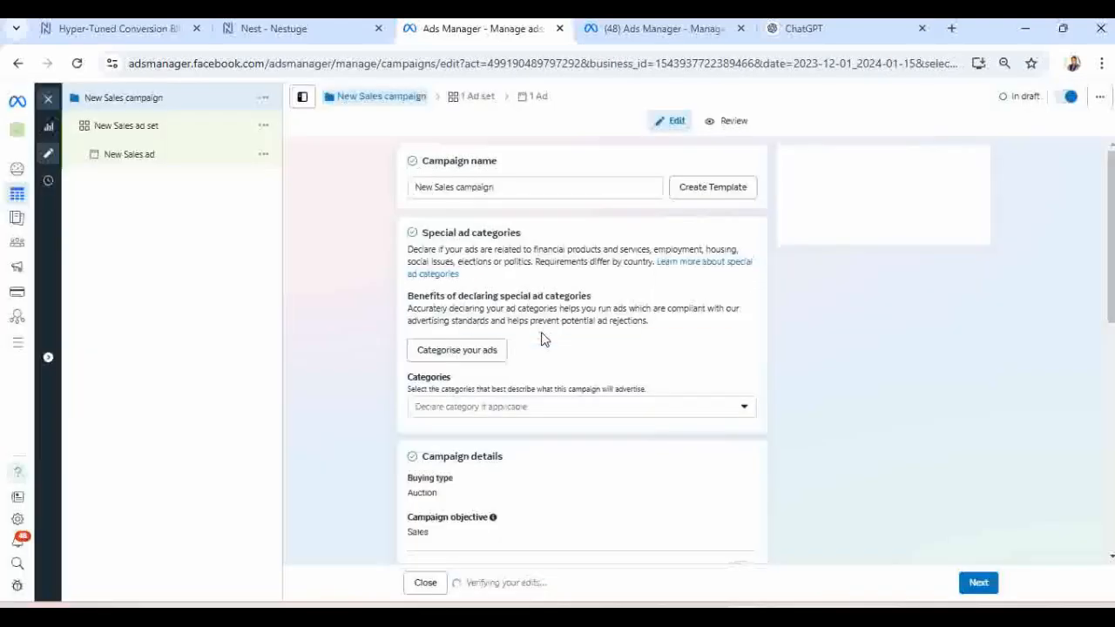
Rename the campaign as "Manual- Hyper-Tuned Conversion Course Campaign".
triple_click(494, 190)
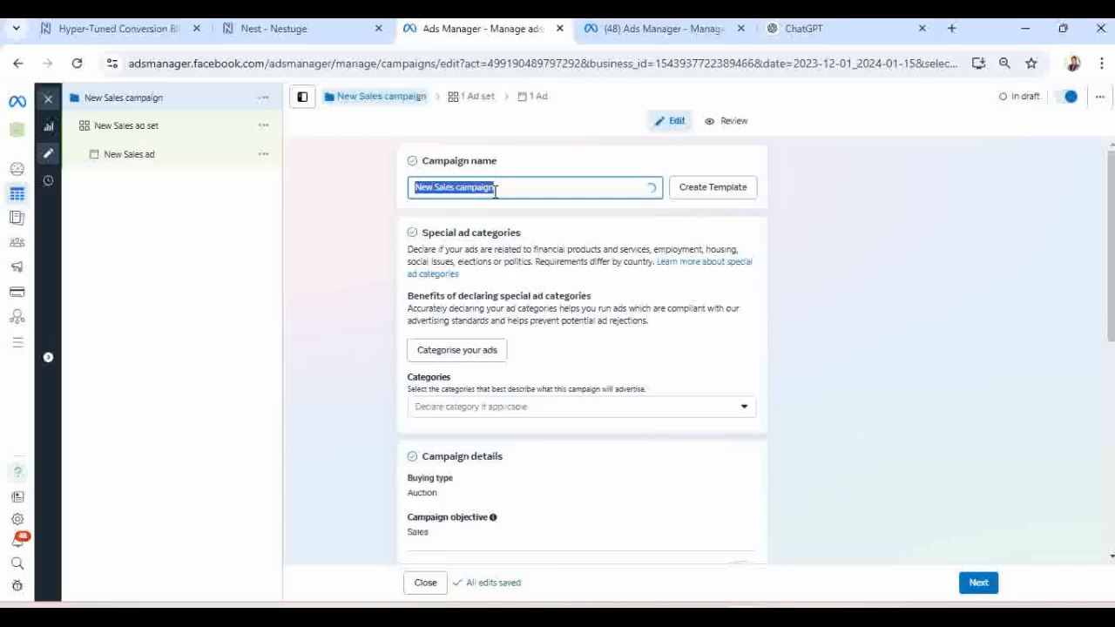
text(Manual)
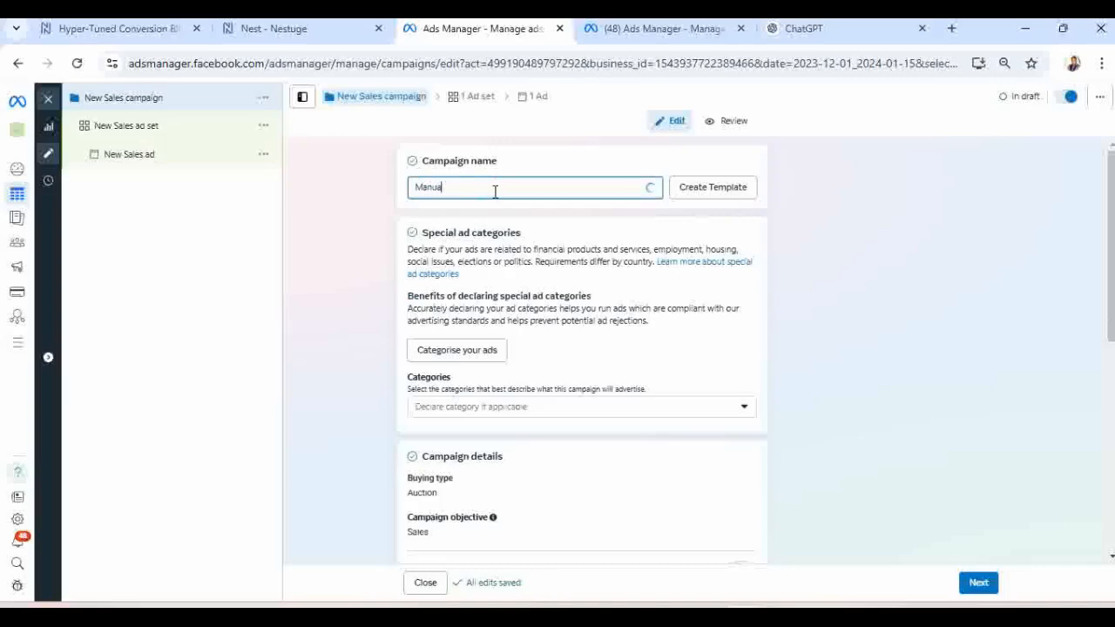
text(-)
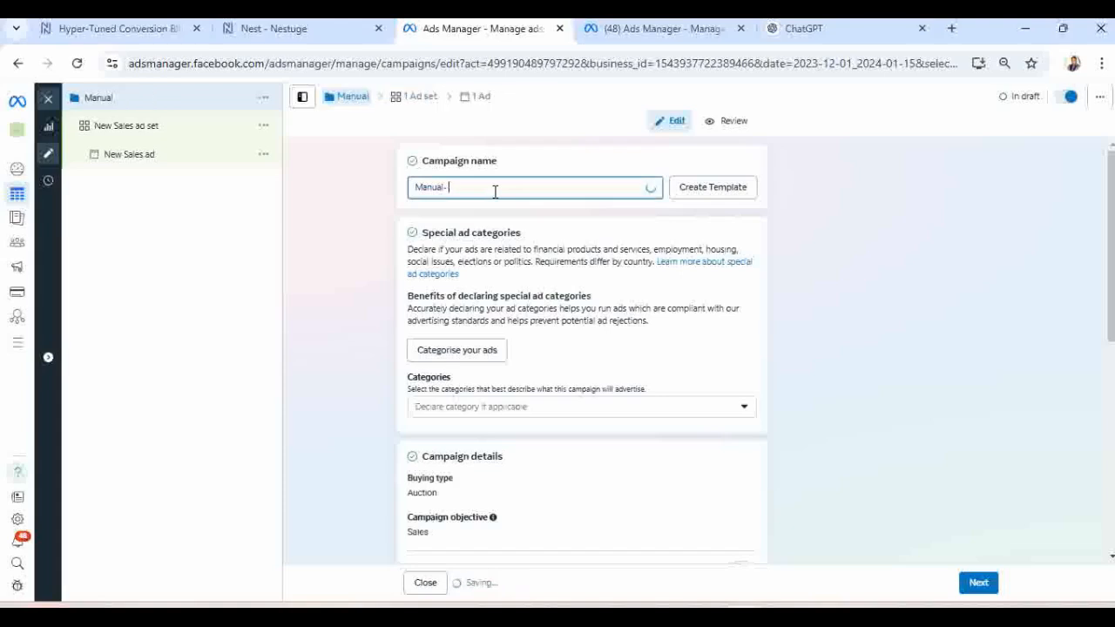
text(Hyper-Tuned Conversion Course Campaign)
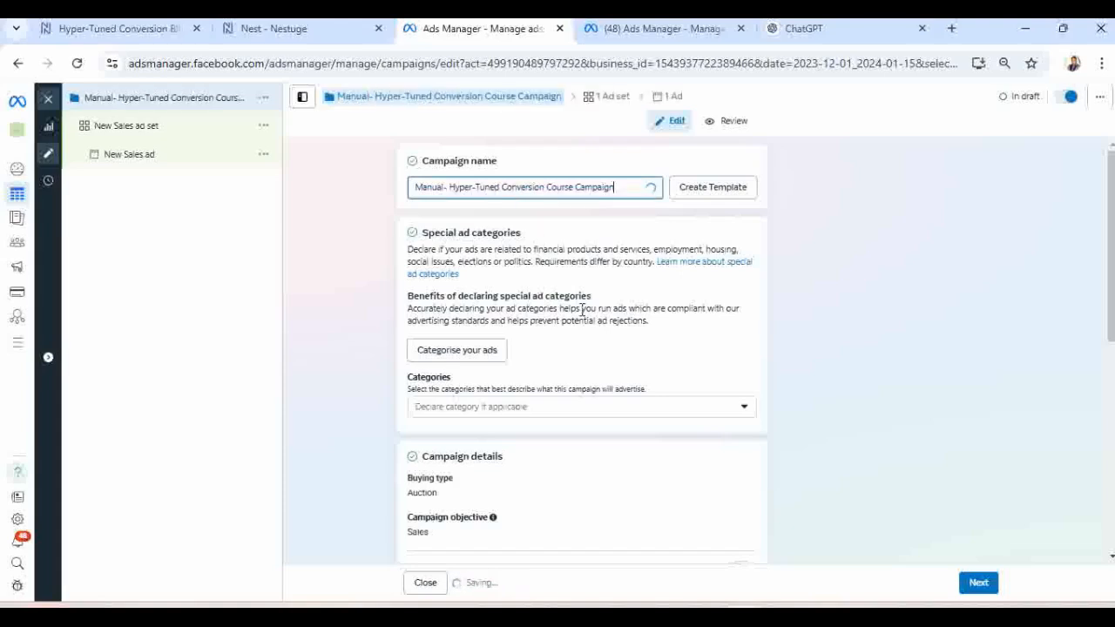
Proceed from the campaign settings to the ad set and set its conversion location to Website.
scroll(582, 310, down, 3)
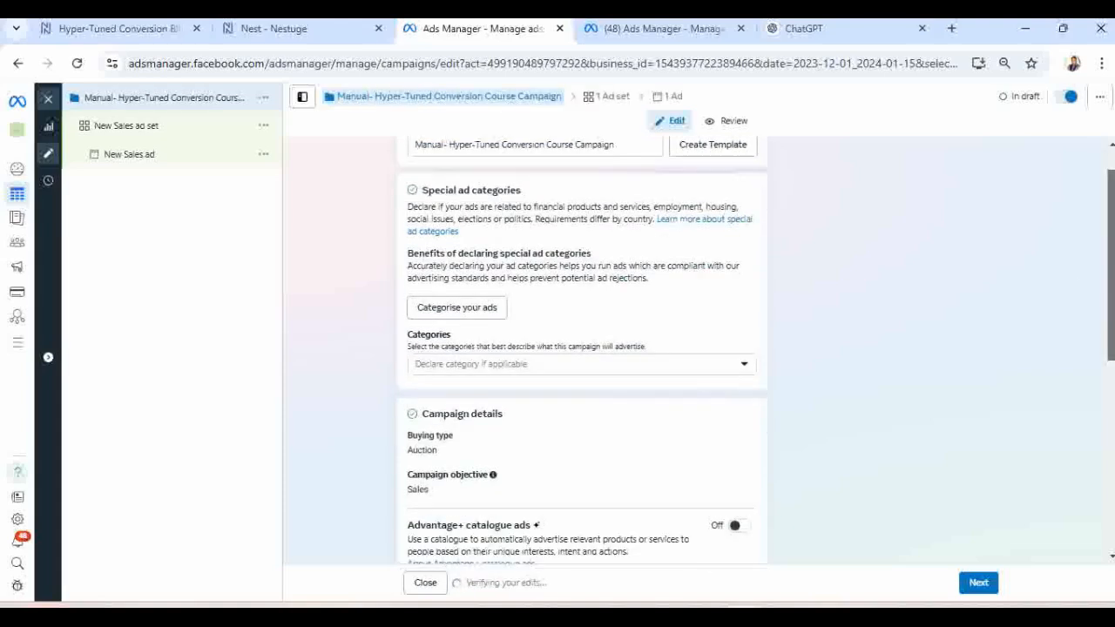
scroll(582, 348, down, 7)
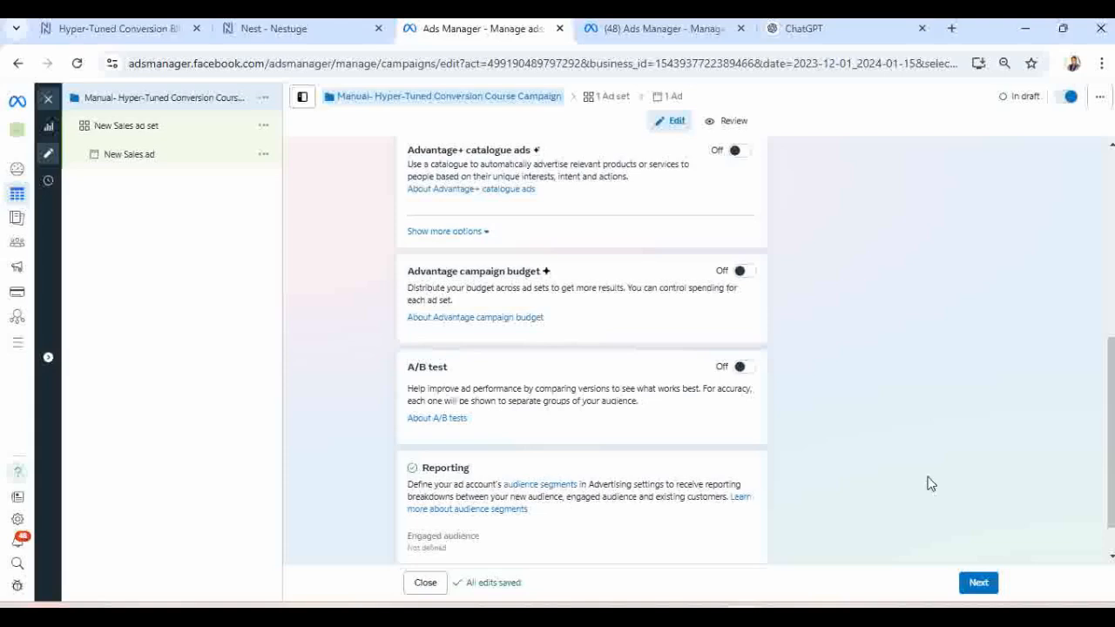
scroll(929, 482, down, 1)
scroll(756, 351, down, 1)
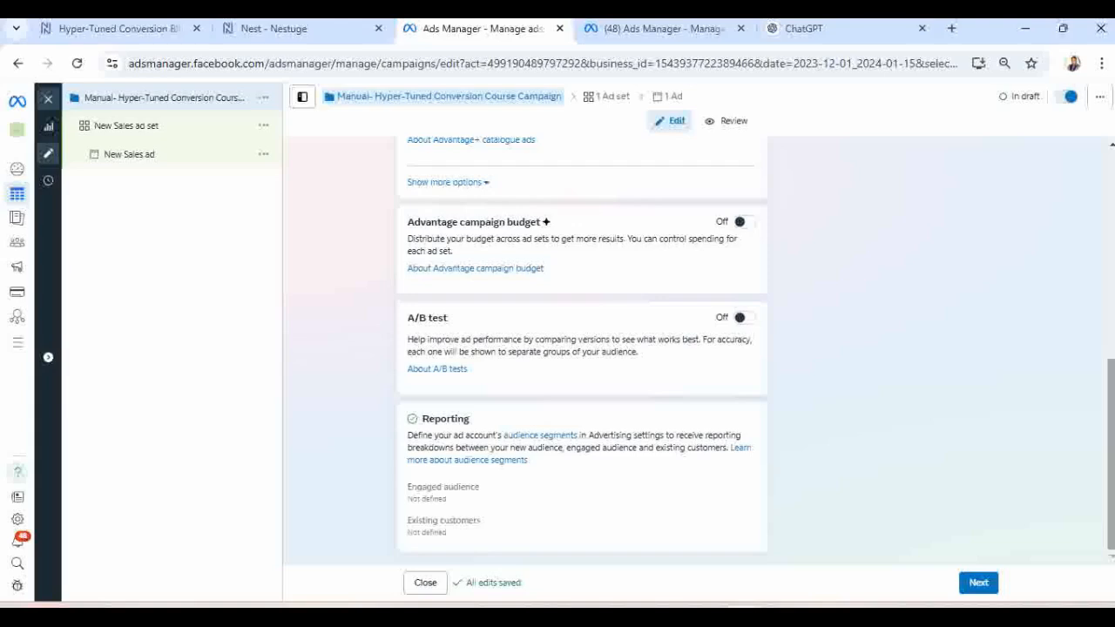
click(979, 583)
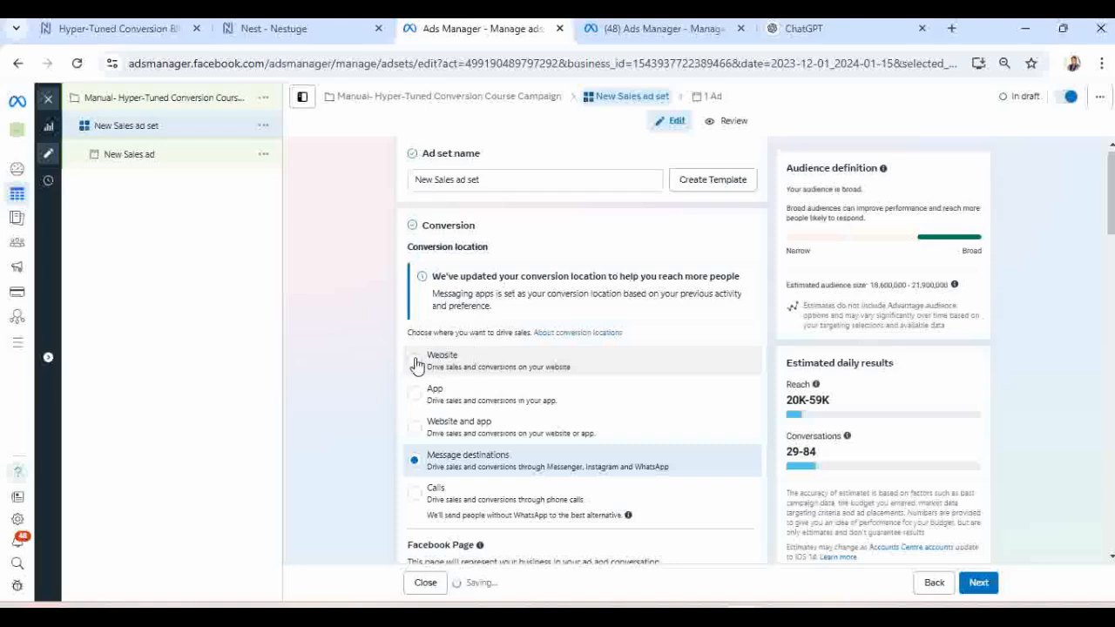
click(416, 362)
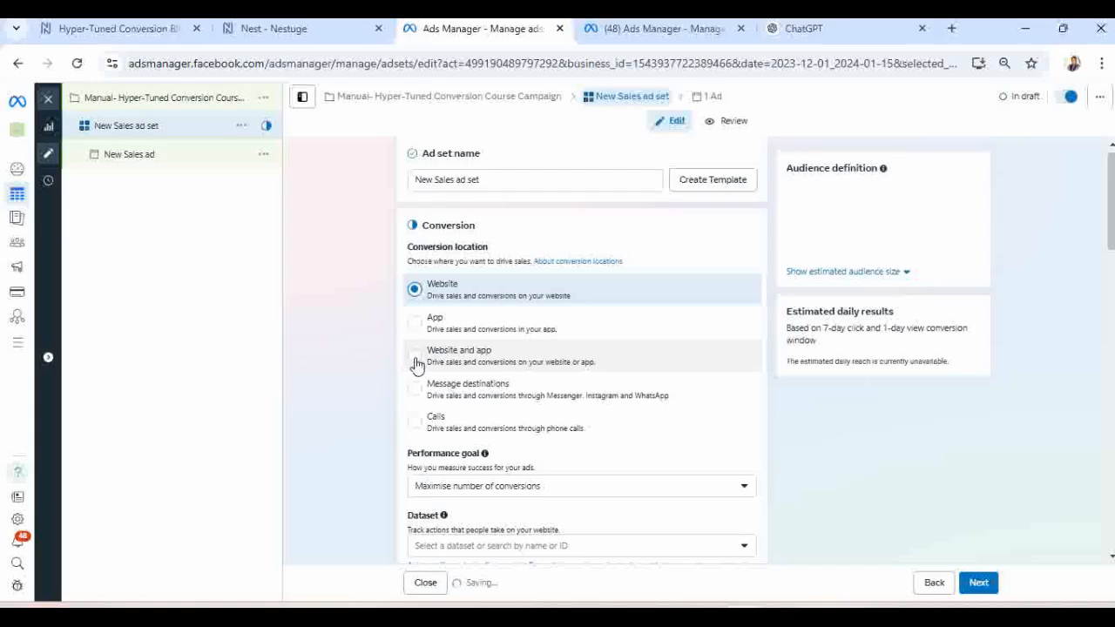
Select the nestuge dataset for the ad set and choose Purchase as its conversion event.
drag(1111, 215, 1111, 274)
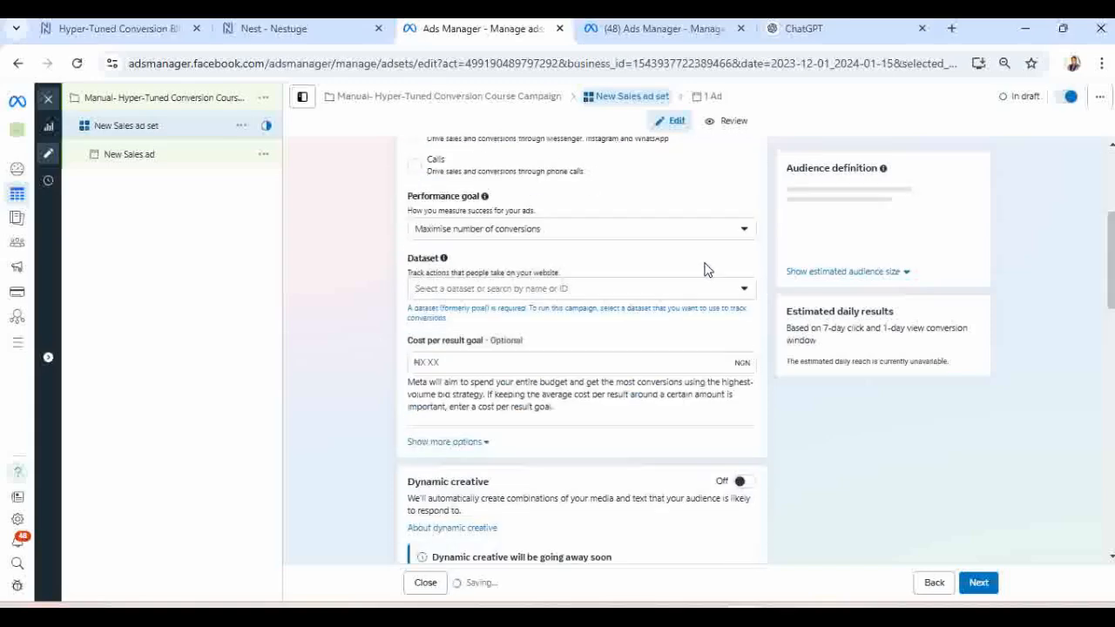
click(695, 291)
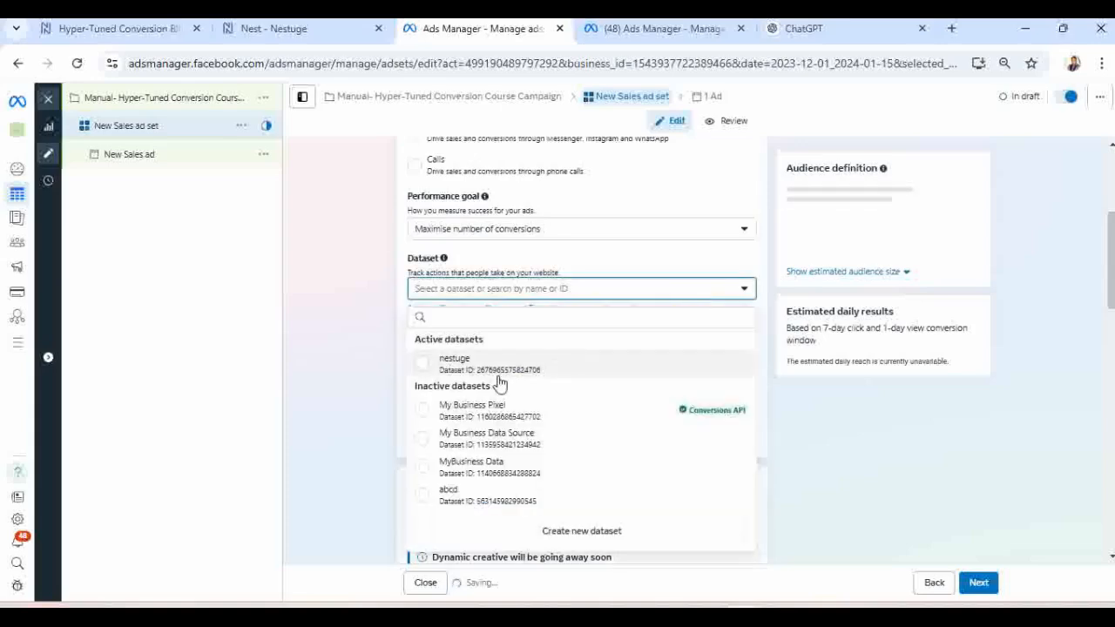
click(449, 360)
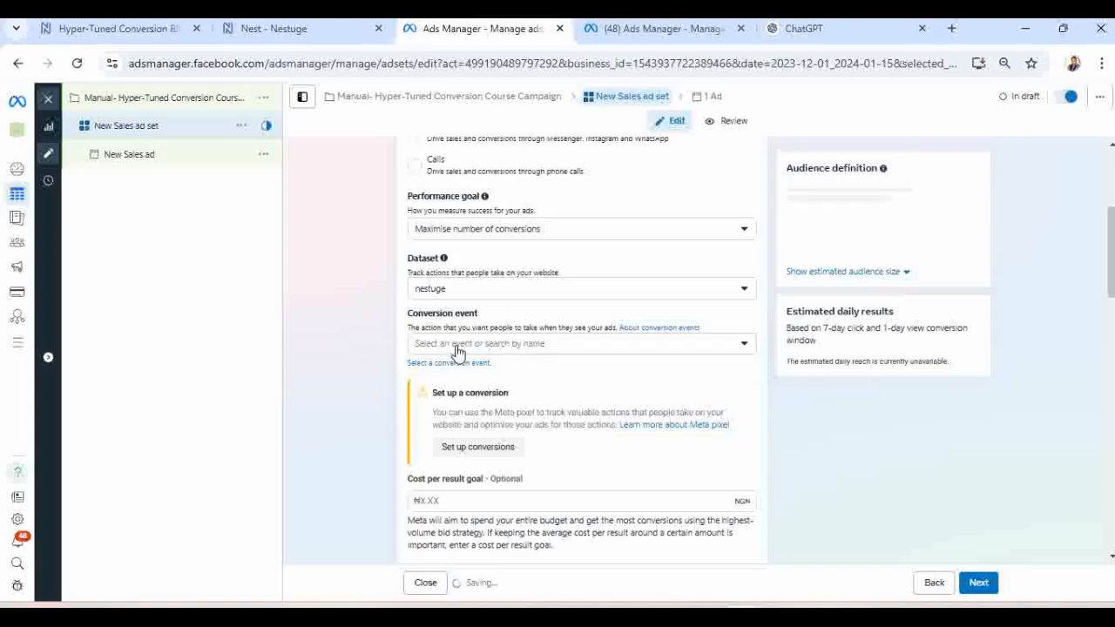
click(458, 349)
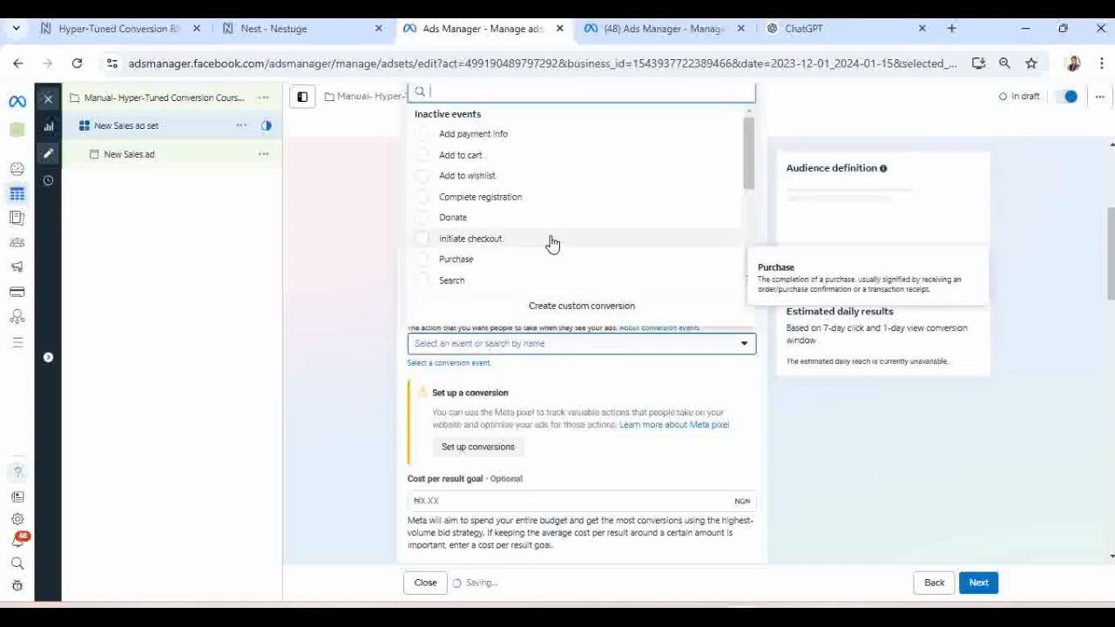
click(424, 264)
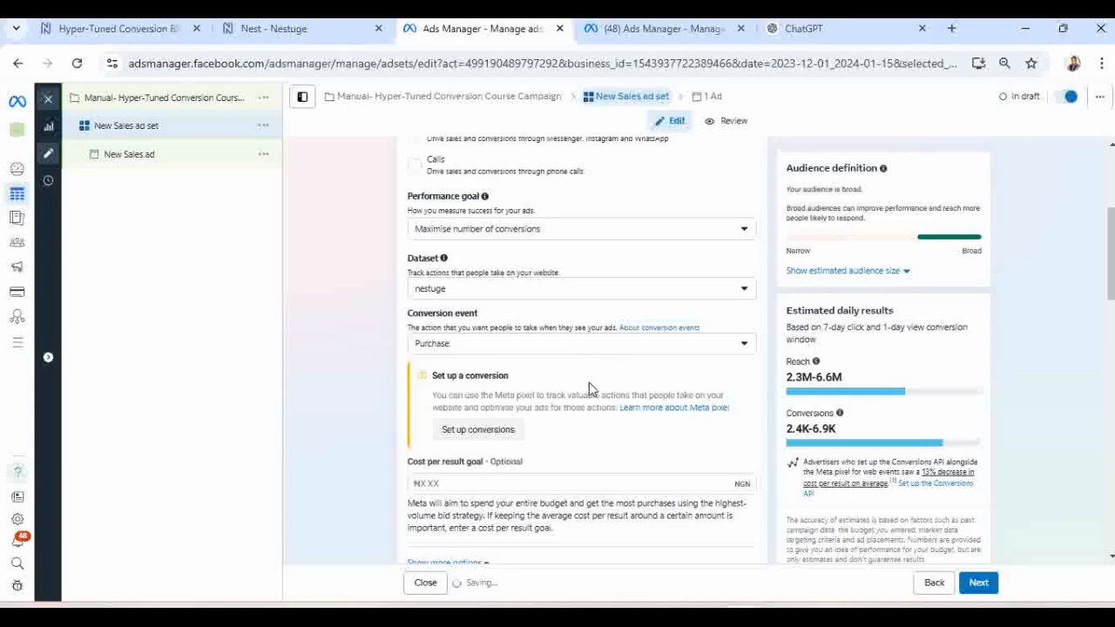
Examine the available conversion tracking methods and review the ad set's attribution and conversion settings.
click(509, 426)
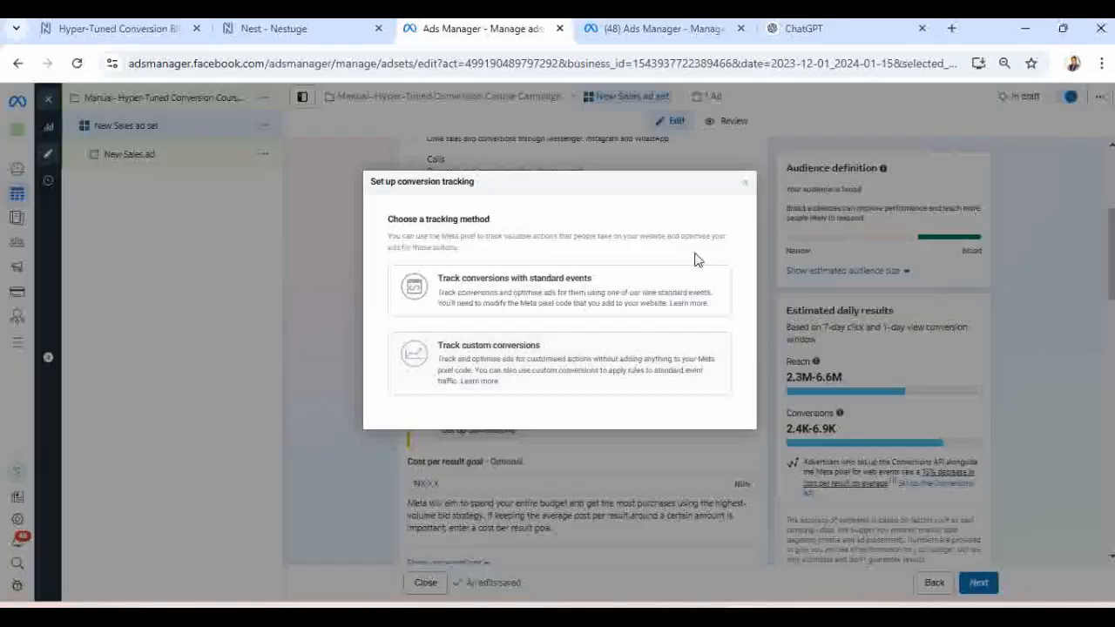
click(626, 297)
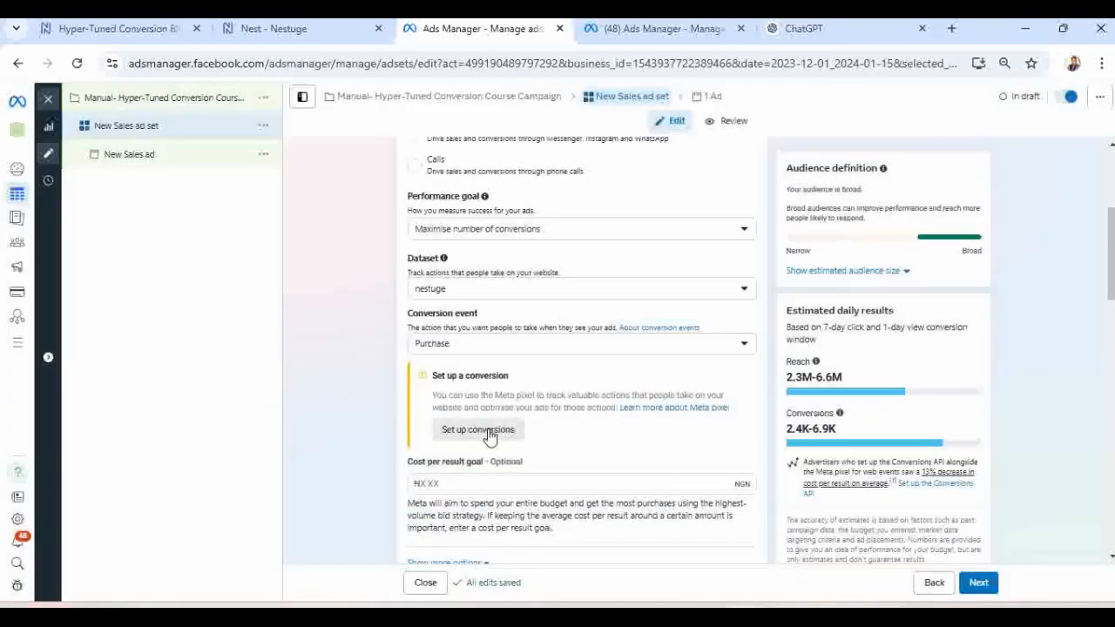
scroll(581, 348, down, 5)
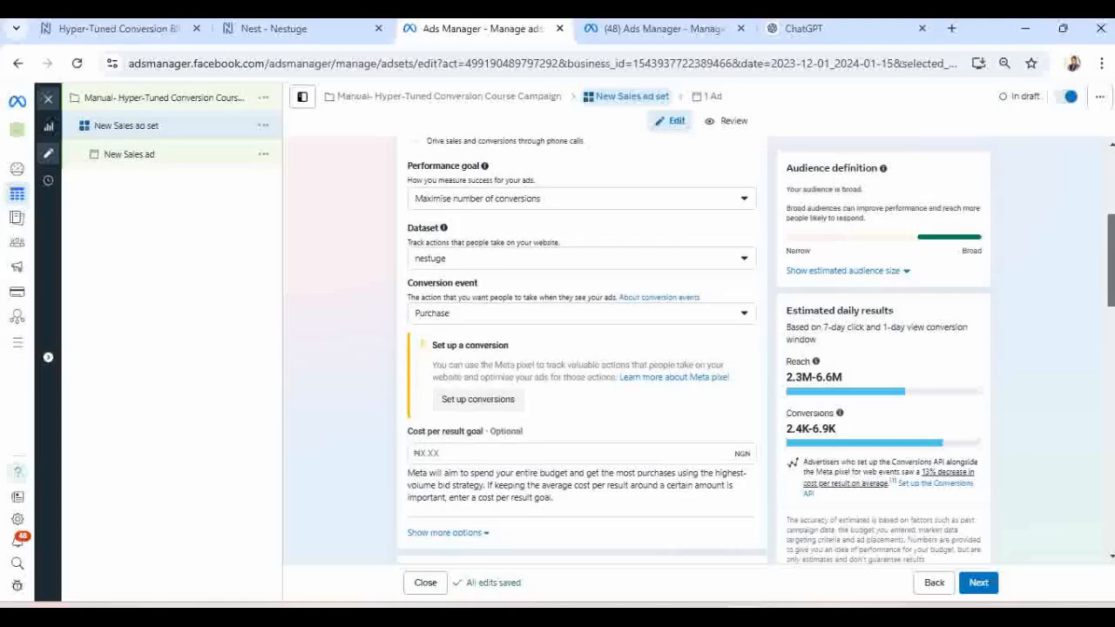
scroll(582, 348, down, 2)
scroll(582, 349, up, 4)
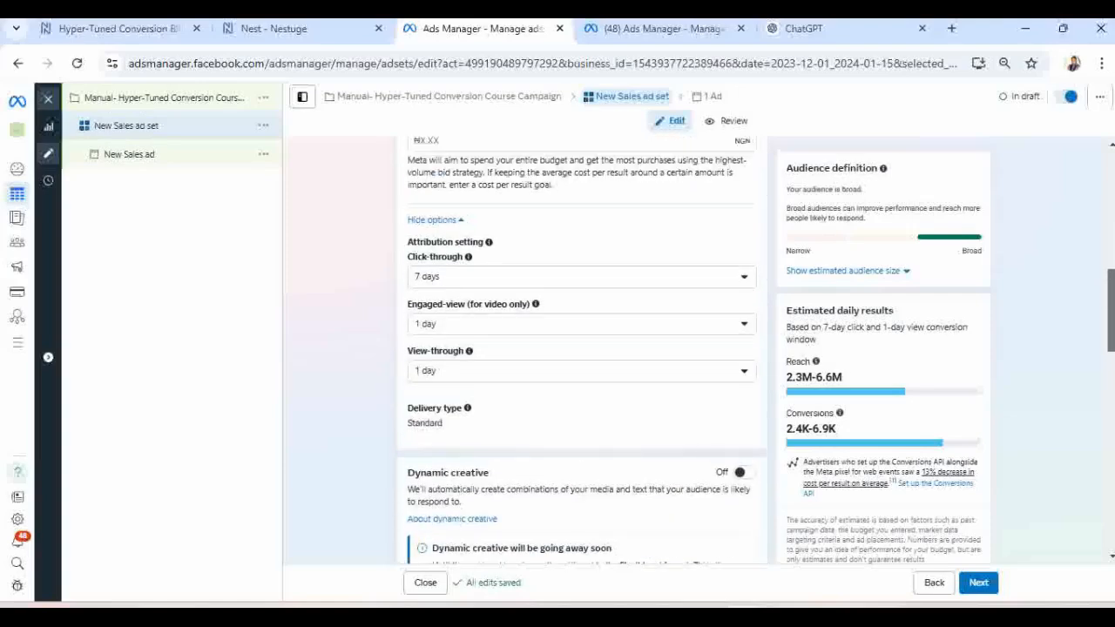
scroll(582, 348, up, 8)
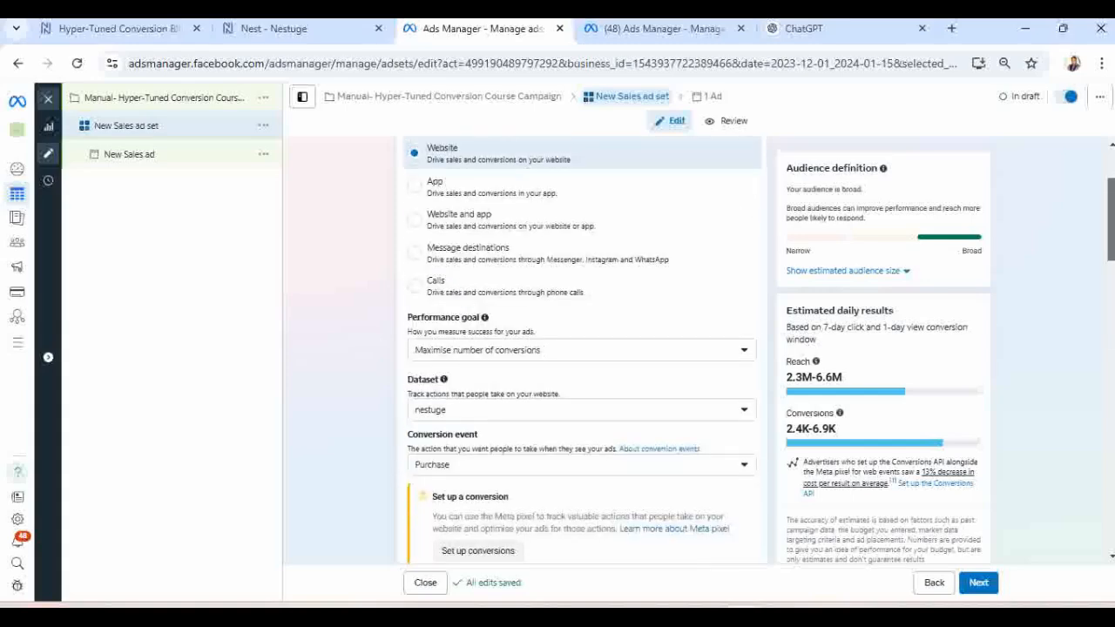
Set the ad set's daily budget to ₦3,000.
scroll(647, 333, down, 7)
scroll(647, 333, up, 2)
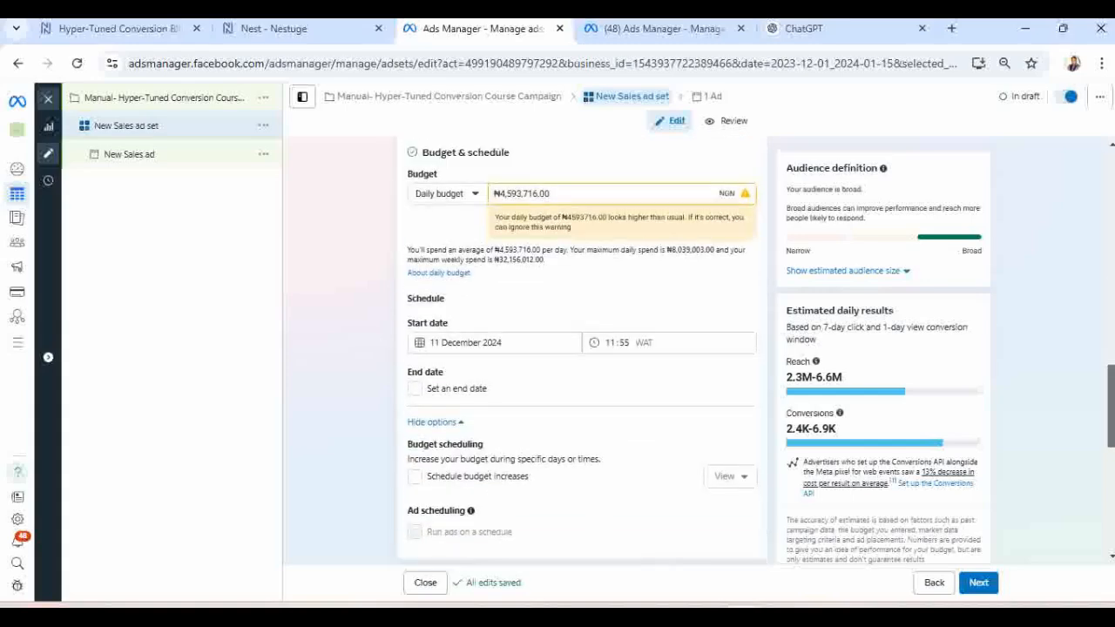
double_click(538, 296)
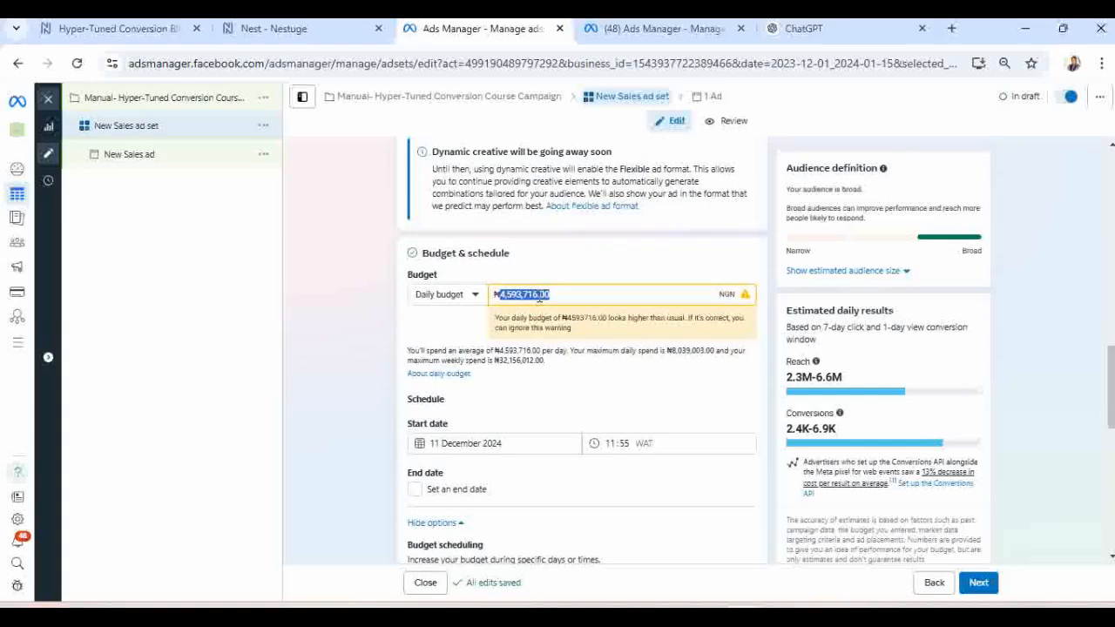
text(3000)
click(534, 348)
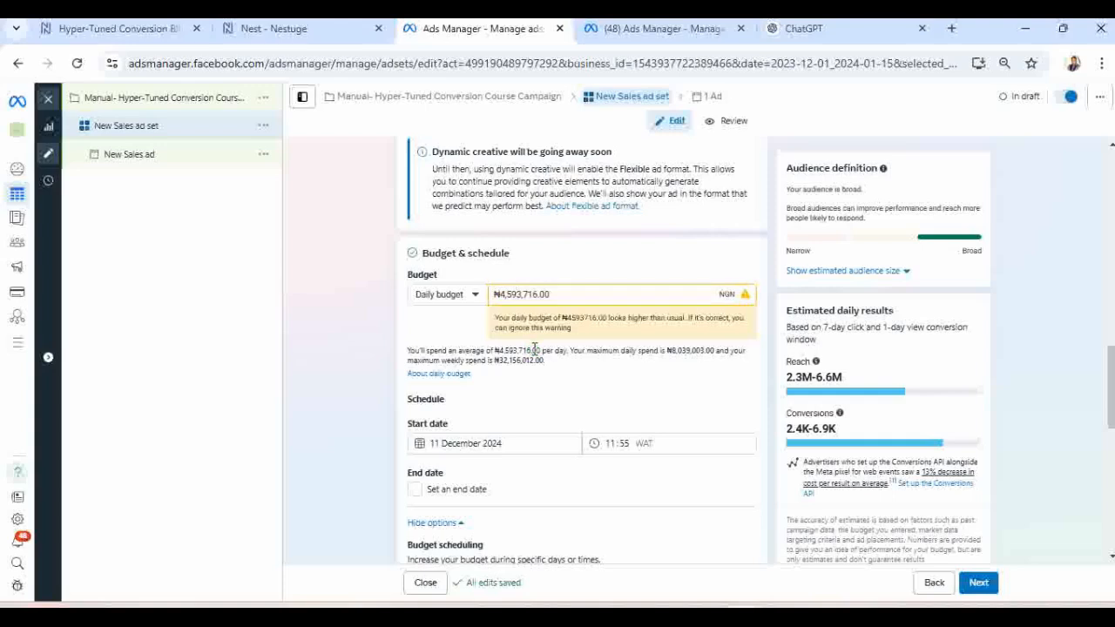
double_click(546, 296)
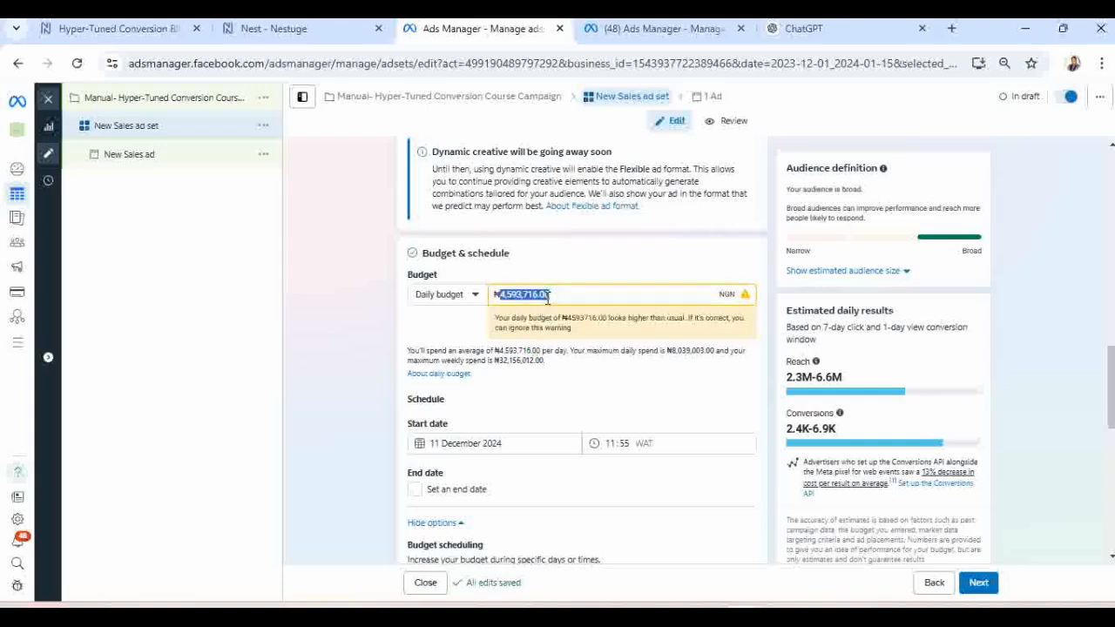
text(300)
click(594, 261)
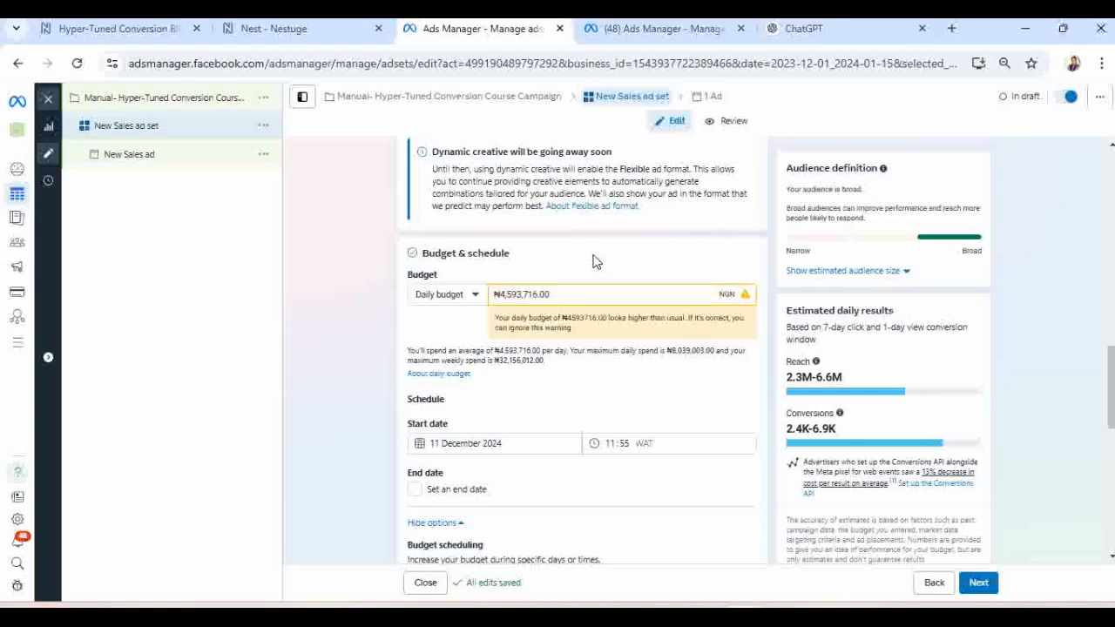
Add Ghana as an included location alongside Nigeria in the ad set's audience controls.
scroll(594, 261, down, 1)
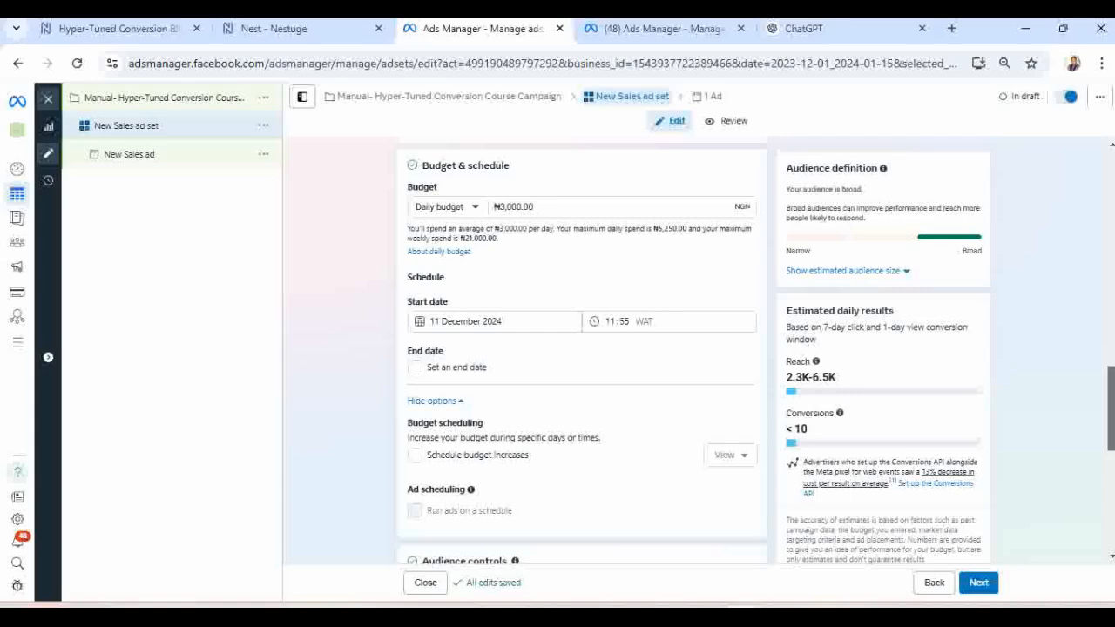
scroll(583, 355, down, 1)
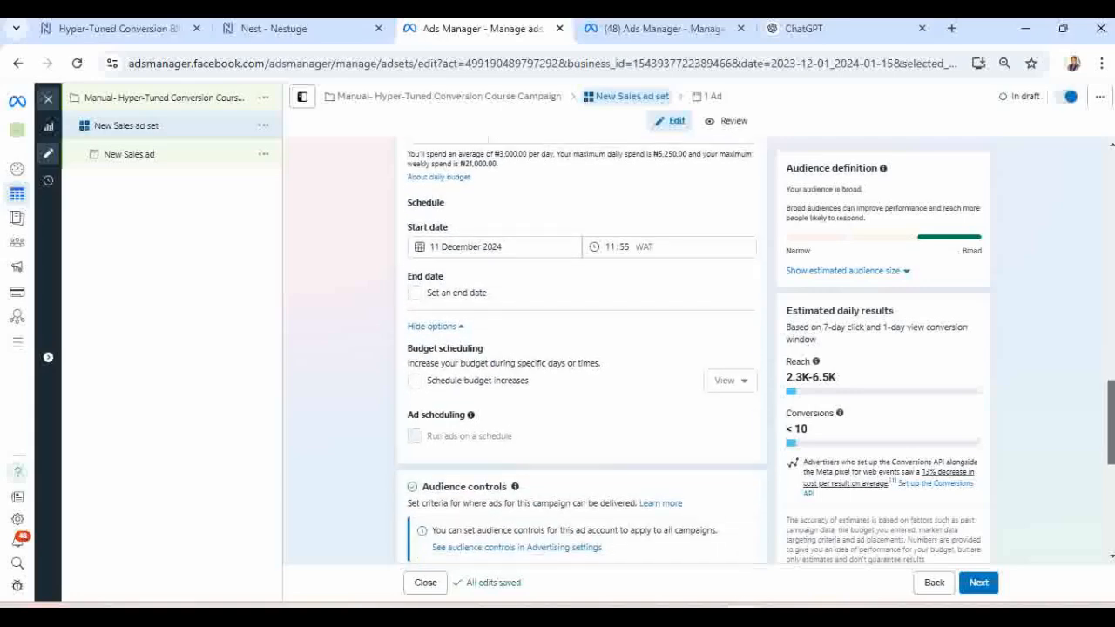
scroll(582, 355, down, 3)
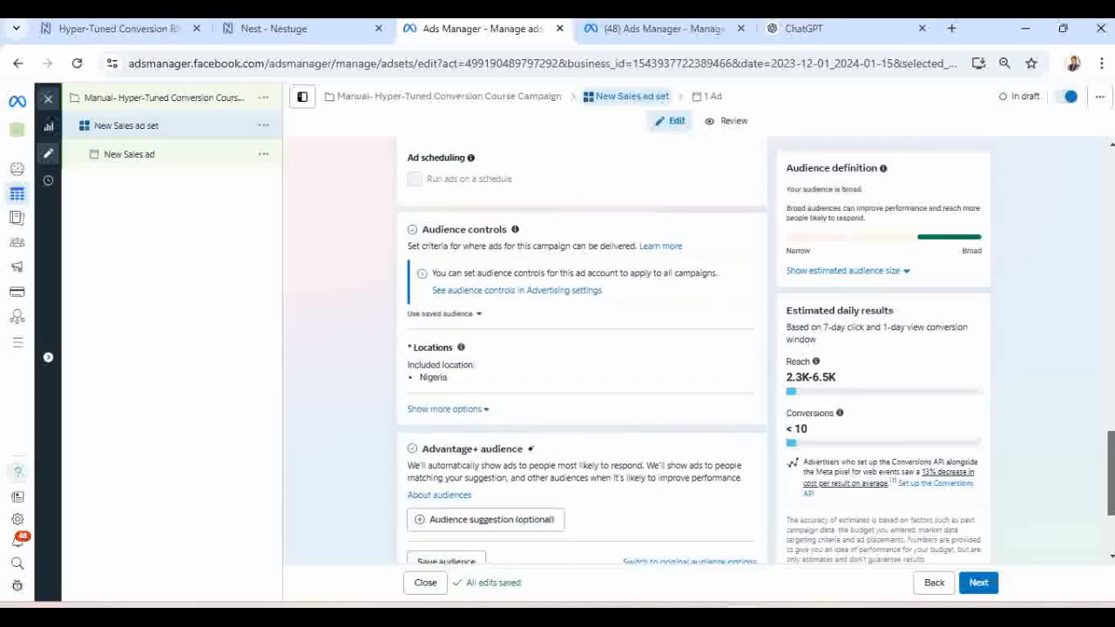
scroll(583, 355, down, 1)
mouse_move(719, 281)
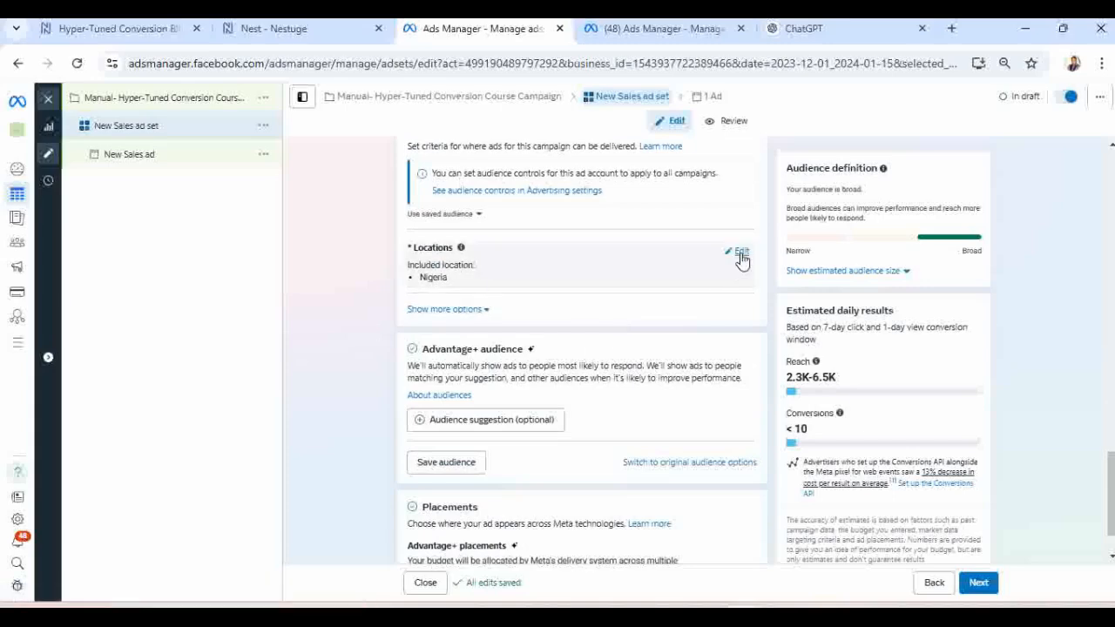
click(738, 252)
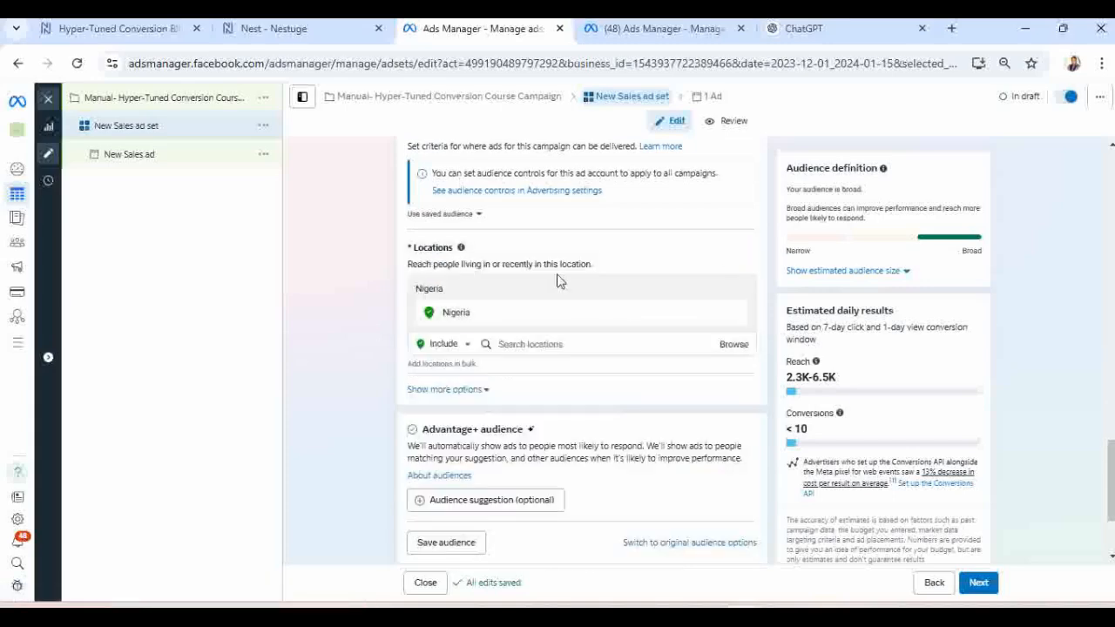
click(556, 342)
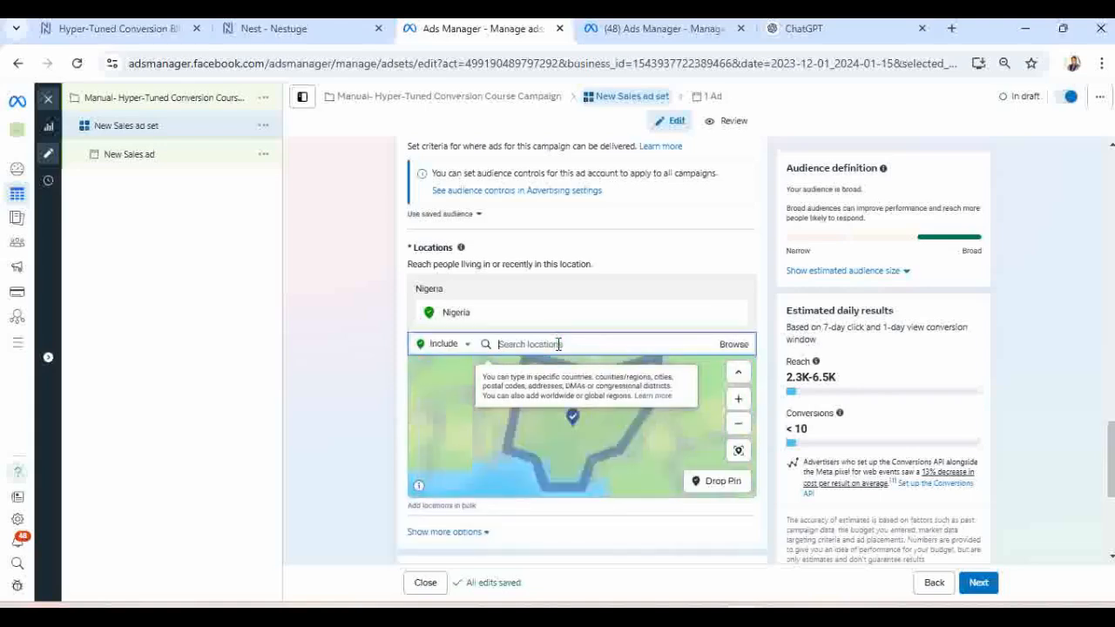
text(Gha)
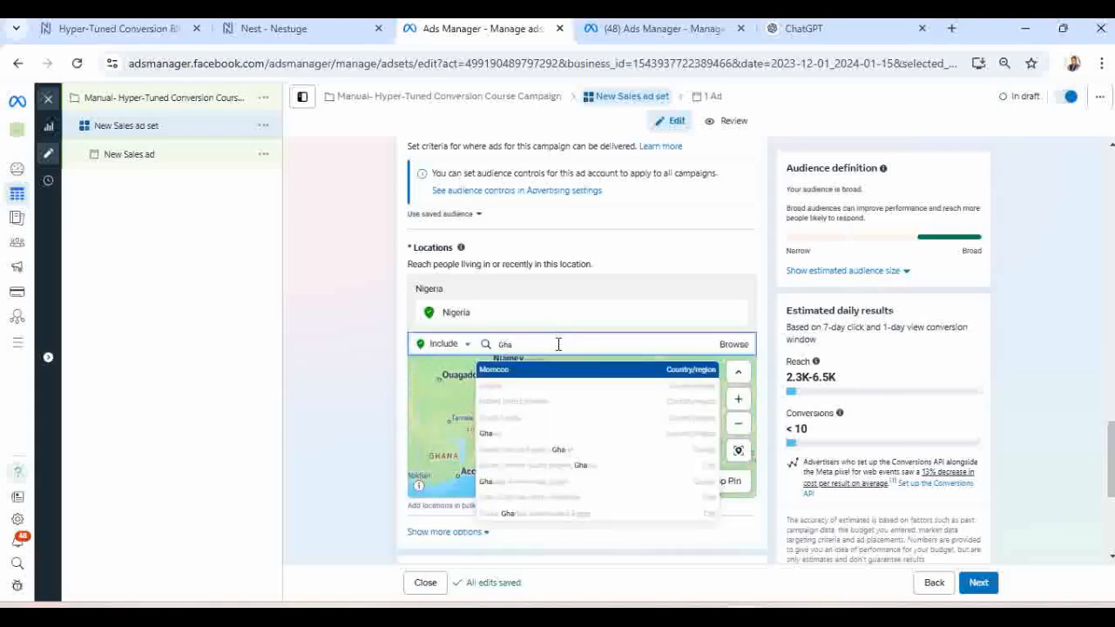
click(509, 433)
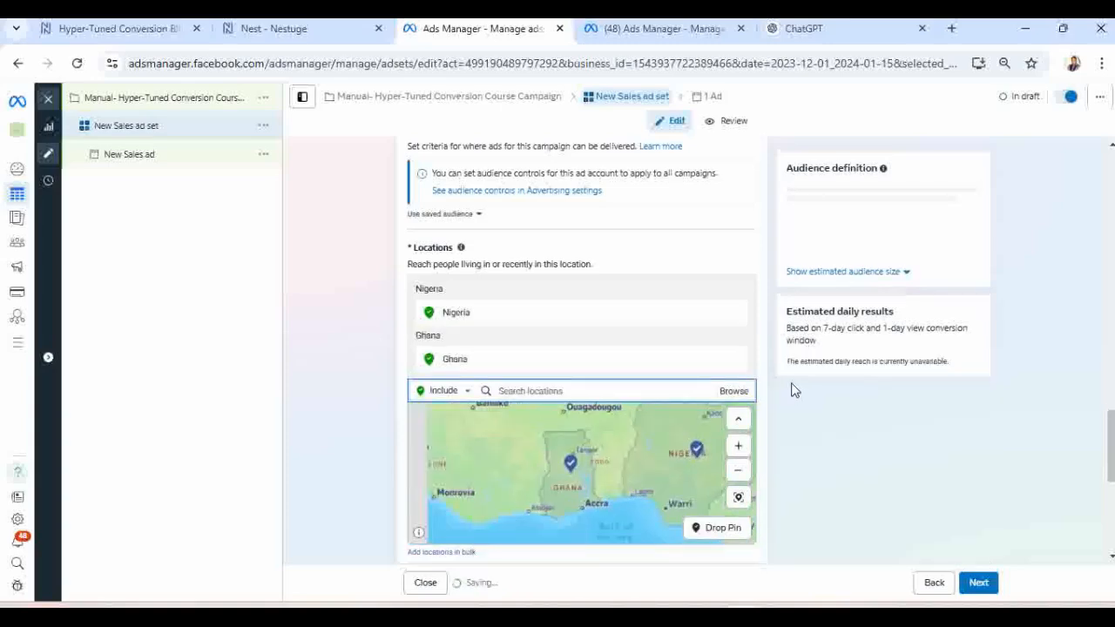
Add an audience suggestion to the Advantage+ audience and set its age range to 22–50.
scroll(582, 349, down, 4)
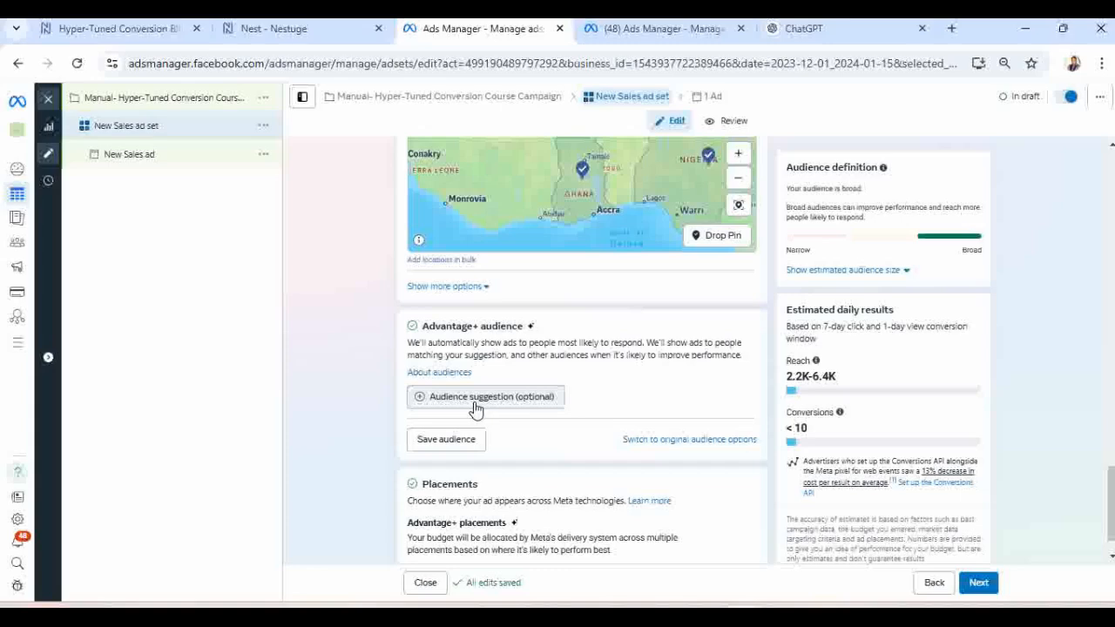
click(474, 402)
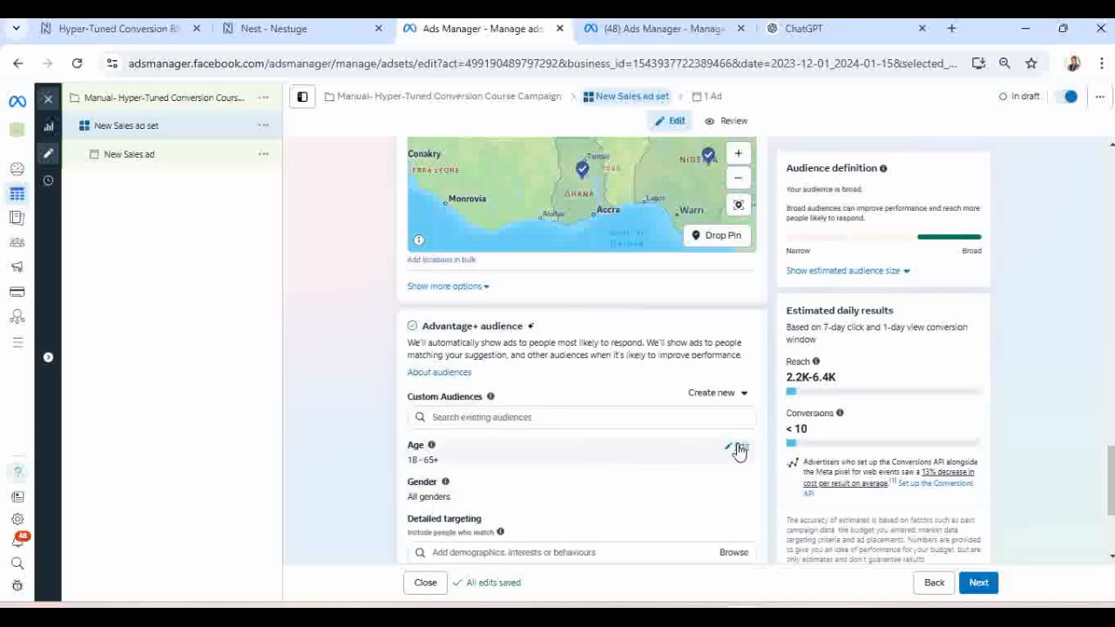
click(739, 449)
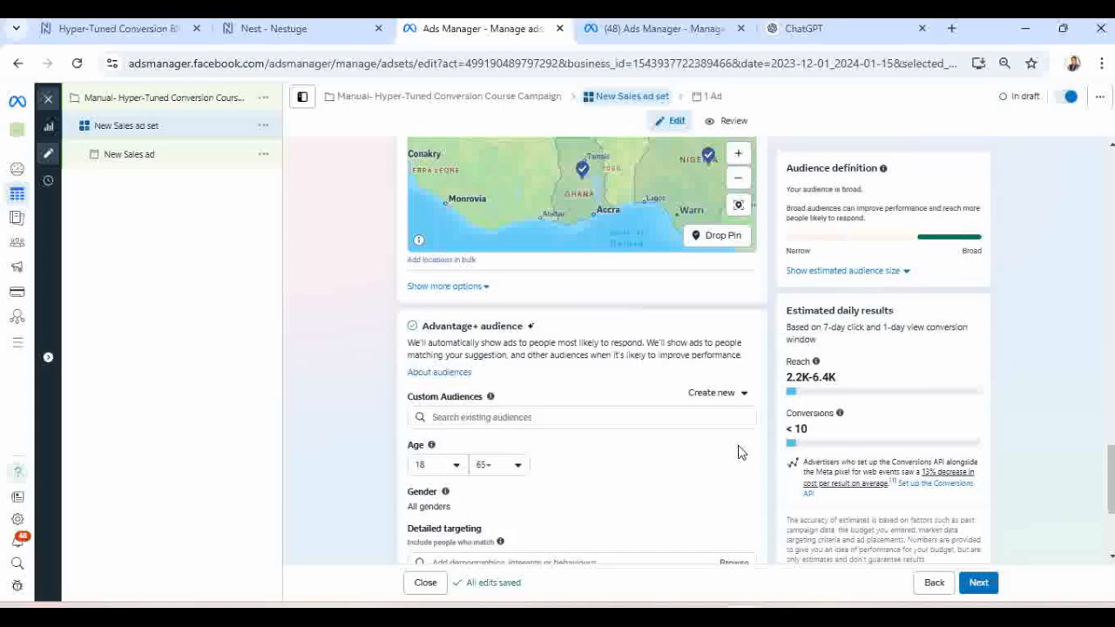
click(519, 467)
drag(580, 426, 592, 381)
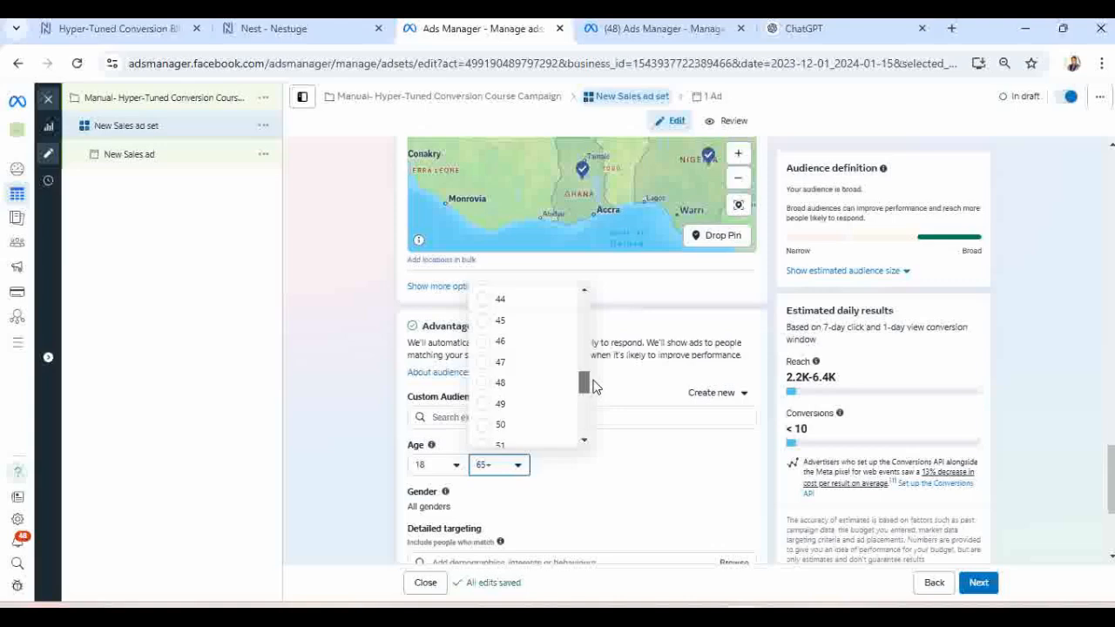
click(484, 433)
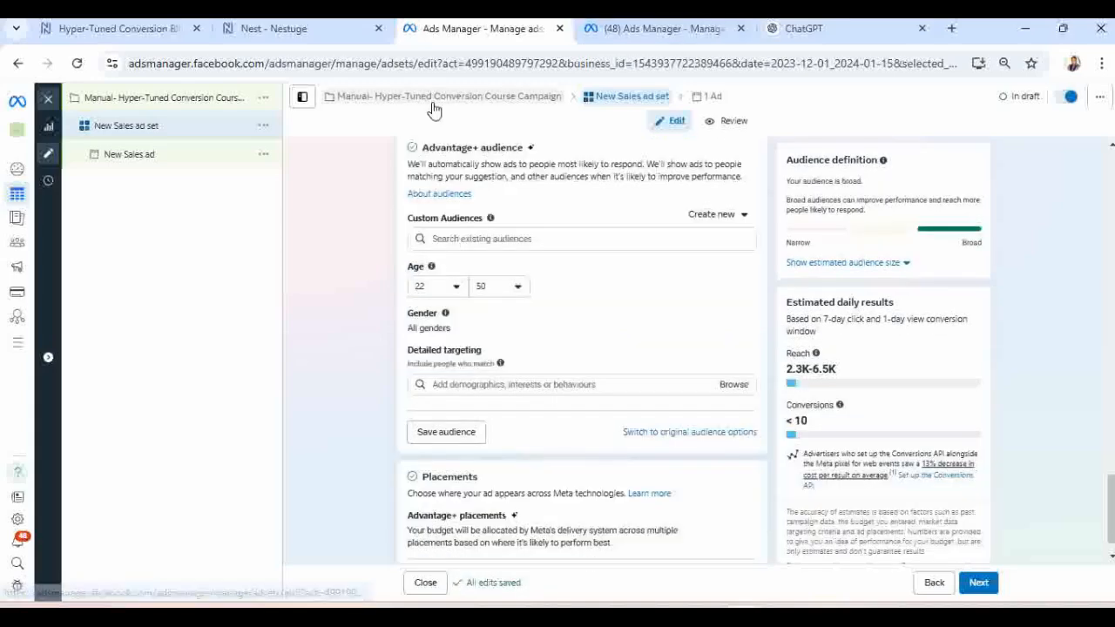
Switch to ChatGPT and ask it to list the best audiences for this ad: Nigeria and Ghana, age 22-50, male and female.
click(802, 29)
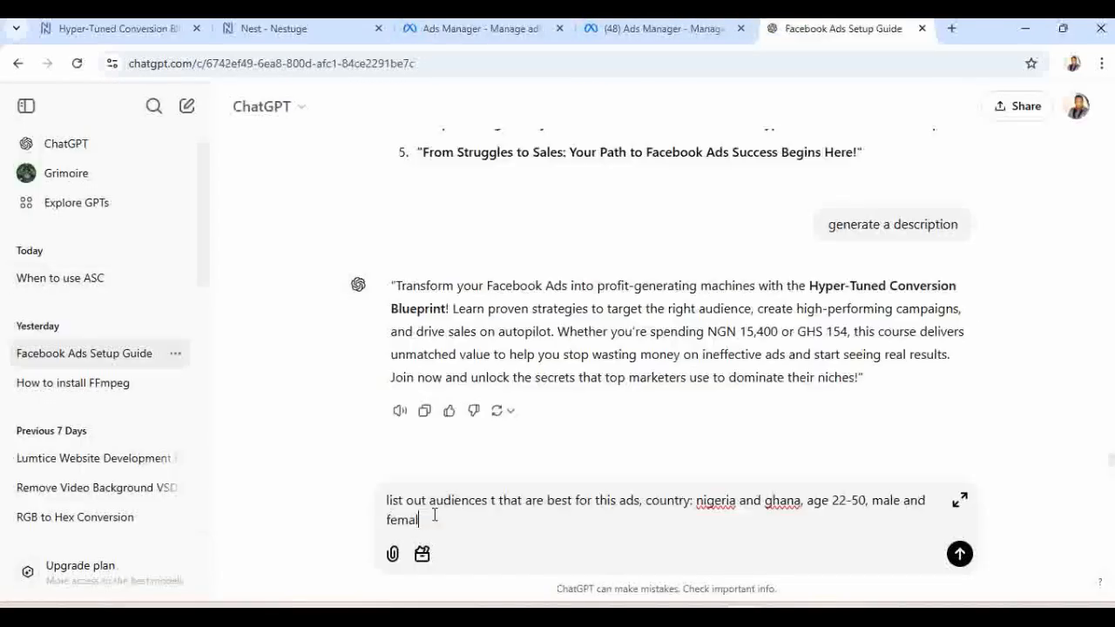
text(e)
key(Return)
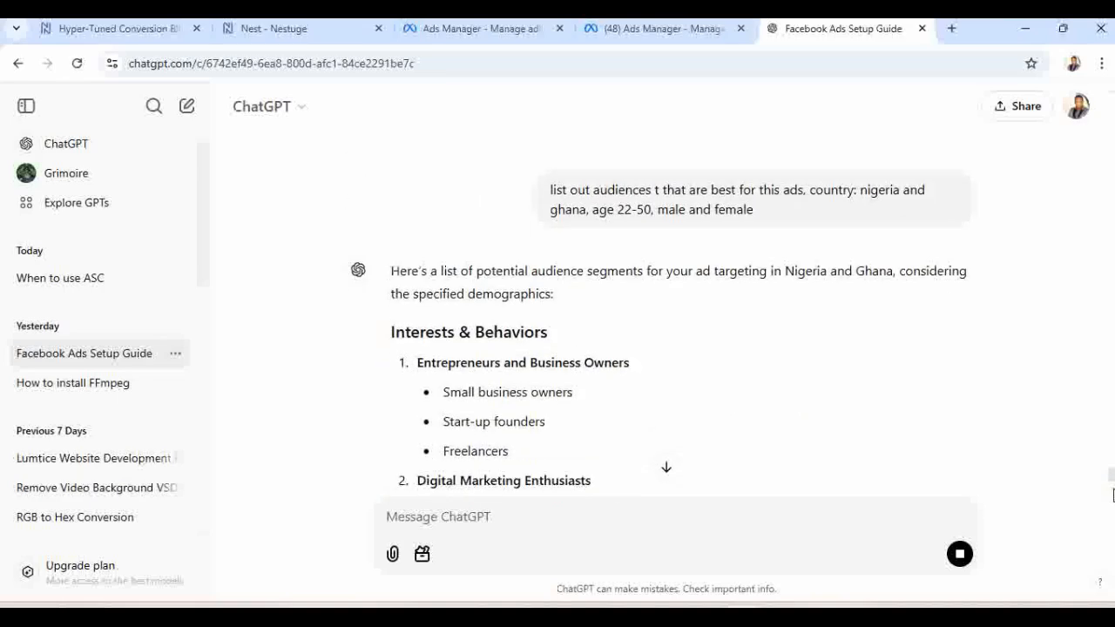
Copy "Small business owners" from the ChatGPT answer and add that behaviour to the ad set's detailed targeting in Ads Manager.
drag(577, 396, 444, 392)
key(ctrl+c)
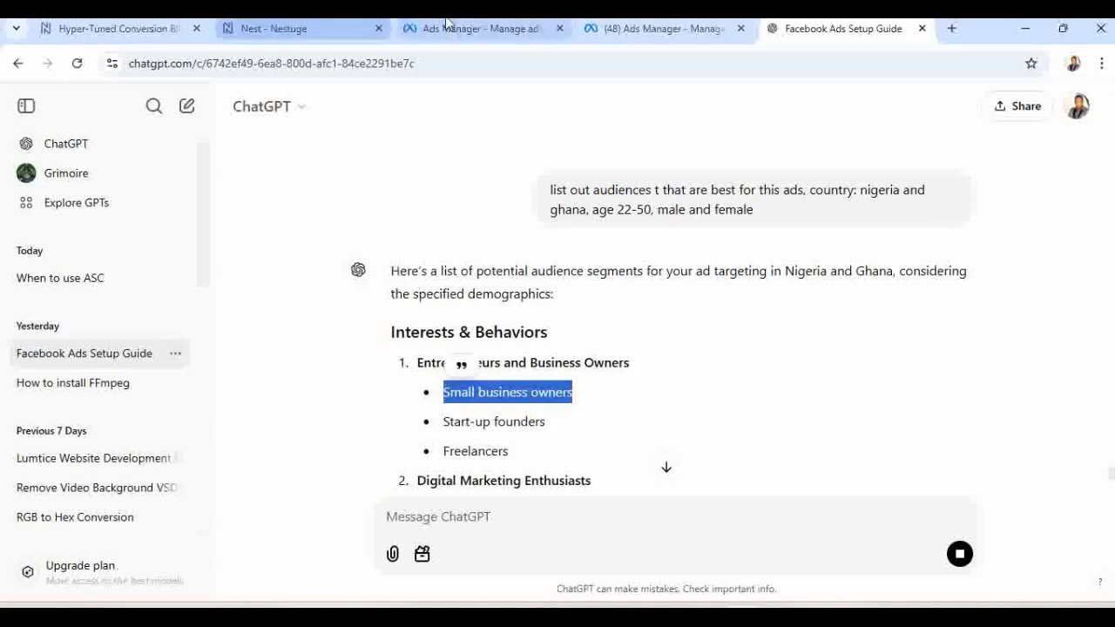
click(405, 33)
click(562, 384)
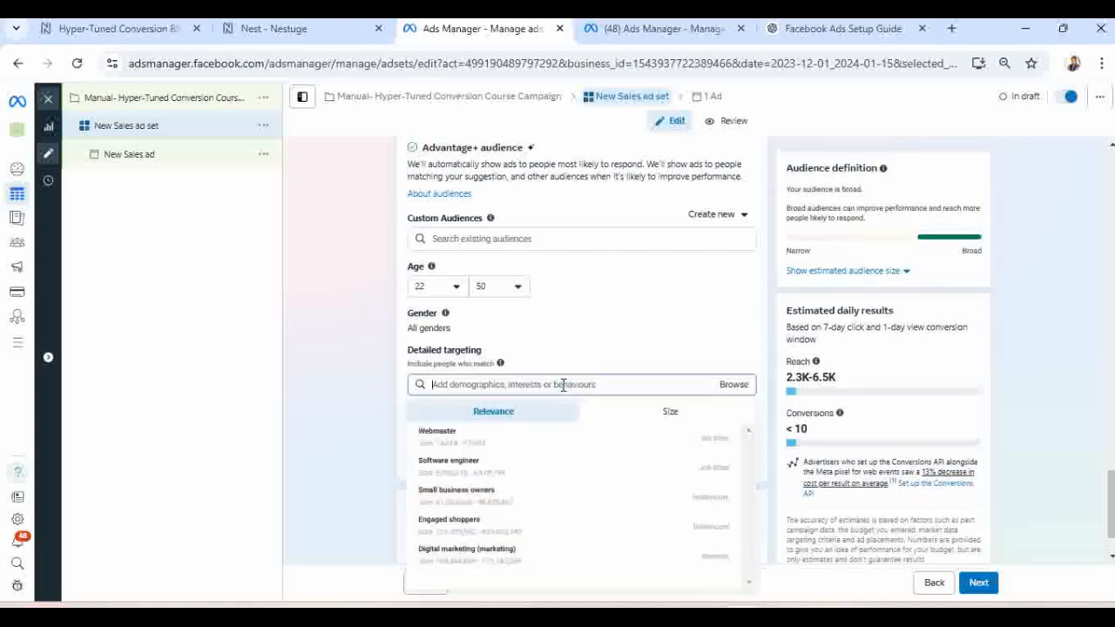
key(ctrl+v)
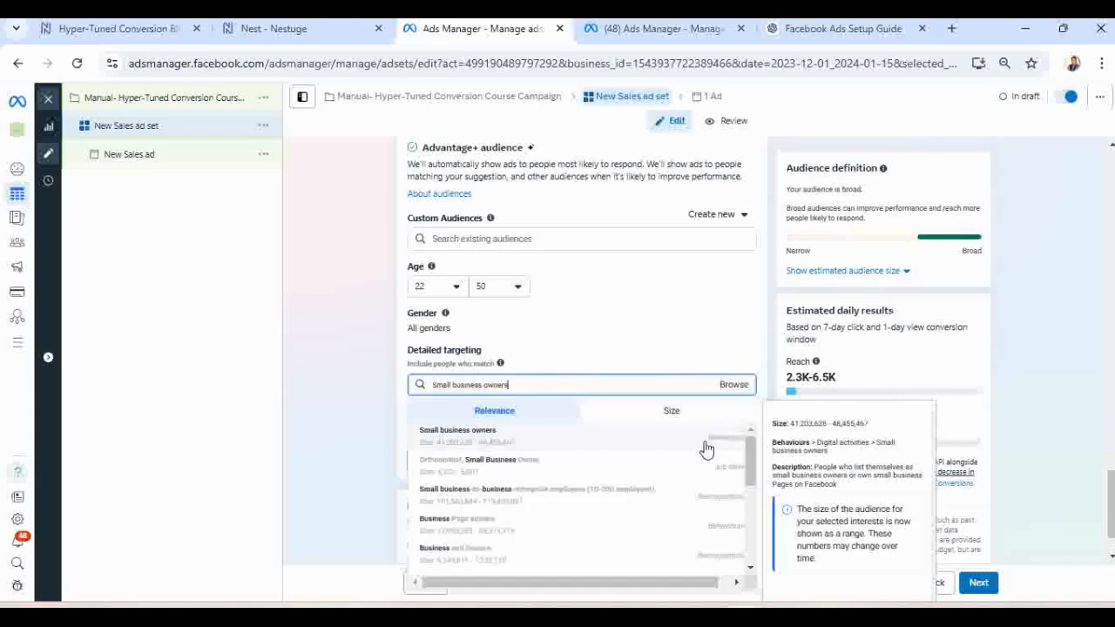
click(692, 444)
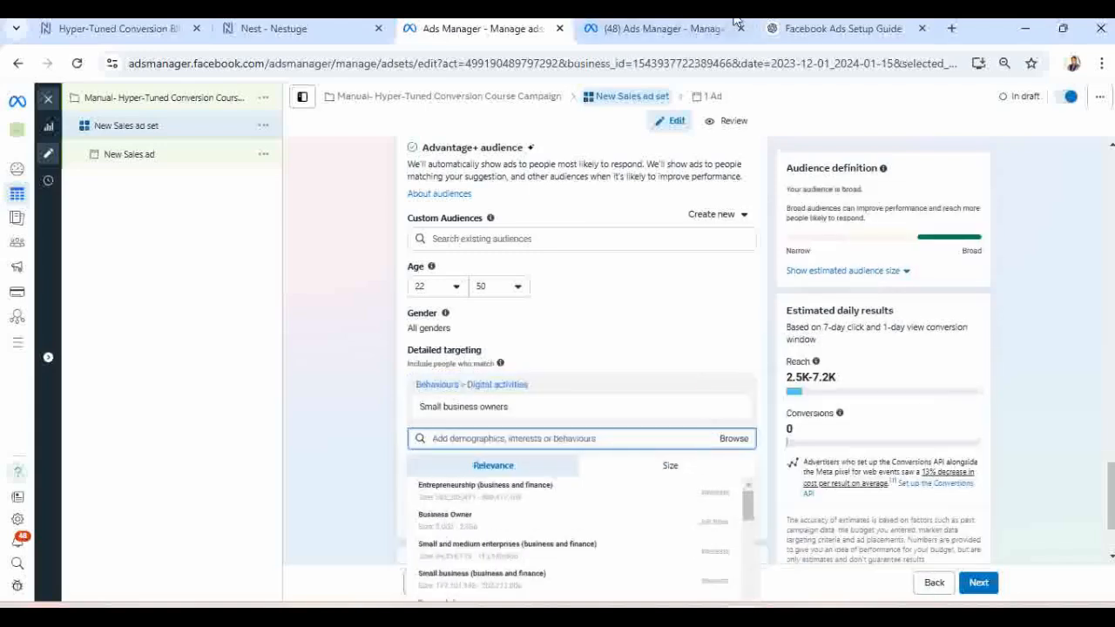
Search detailed targeting for start-up founders and freelancers, adding Interested in upcoming events and Freelancers (film).
click(806, 33)
click(586, 438)
text(Start-up founders)
click(730, 554)
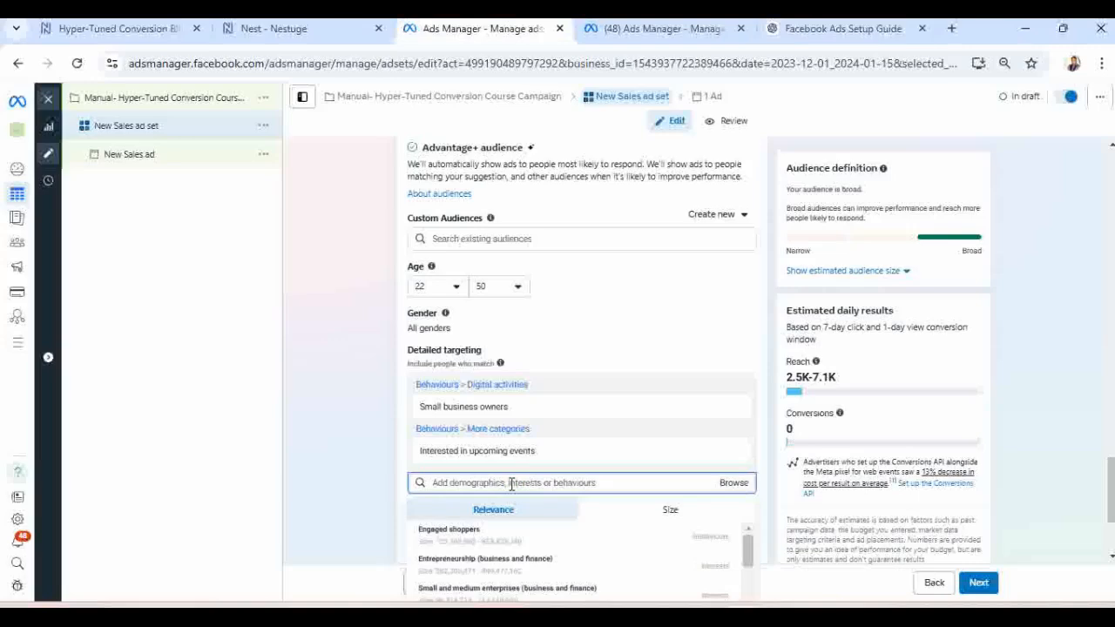
text(freelancers)
click(699, 542)
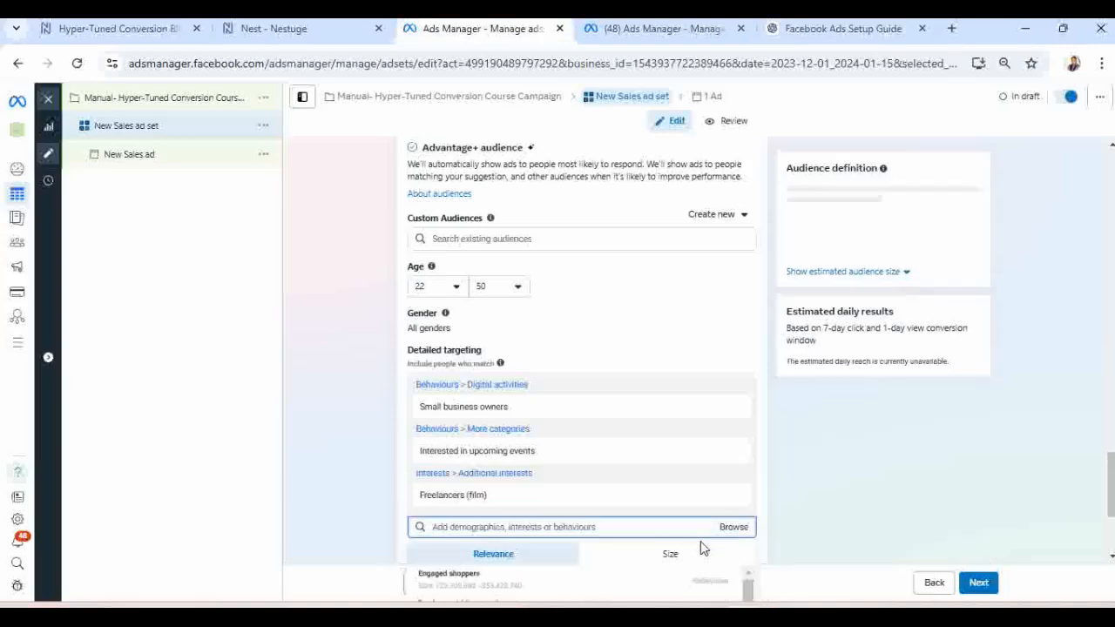
Extend the detailed targeting with the Ads interest and the New Page admins and Facebook Page admins behaviours.
drag(1111, 484, 1110, 513)
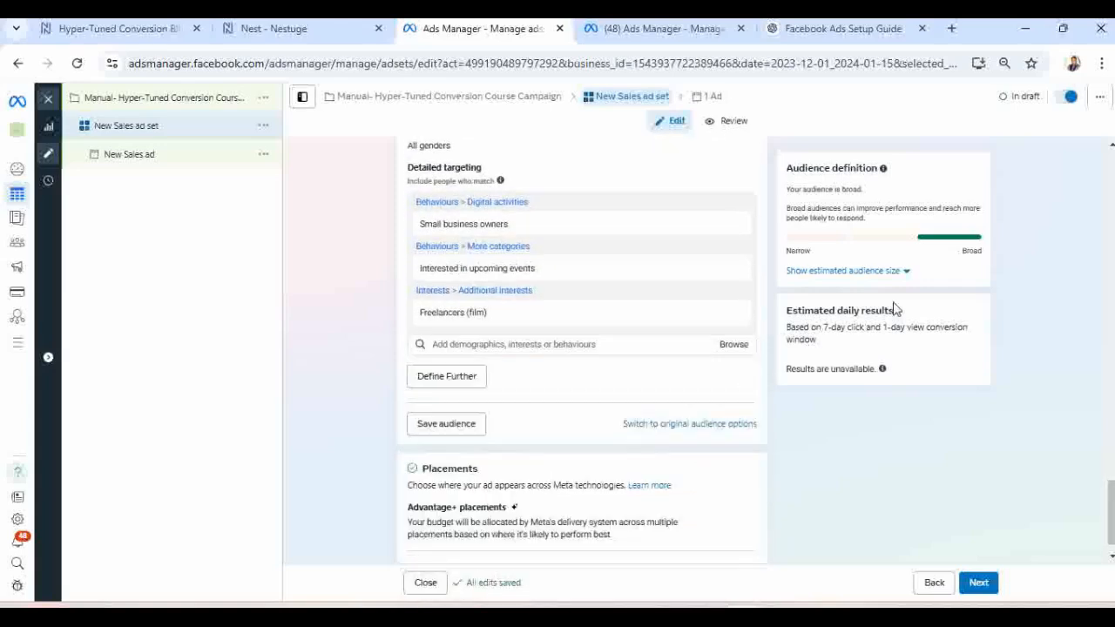
click(505, 343)
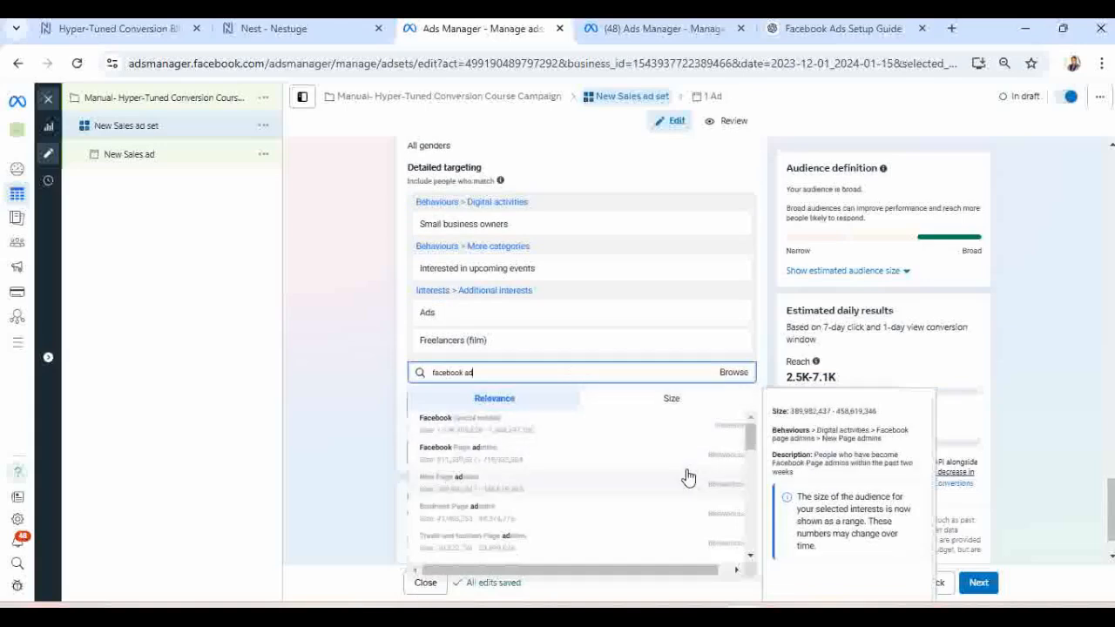
click(703, 477)
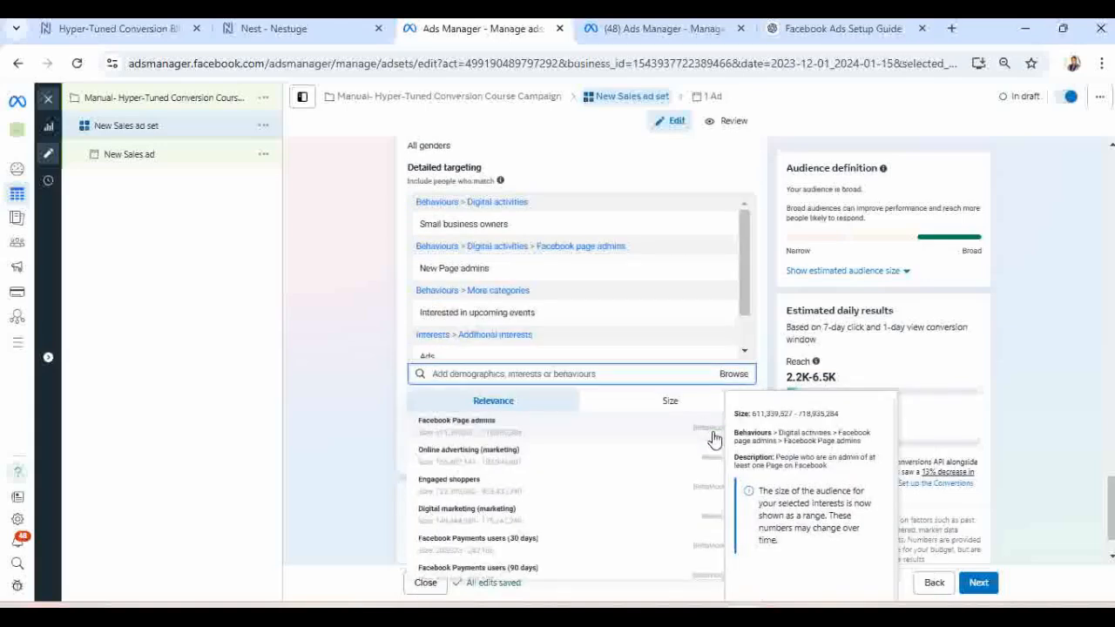
click(714, 439)
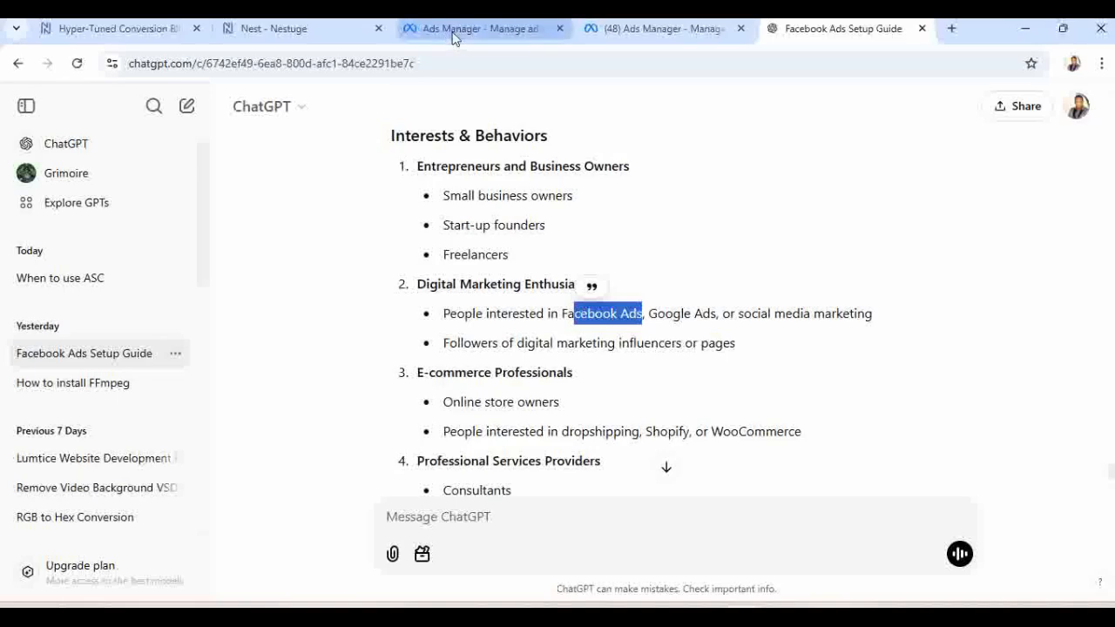
Add the Social media marketing (marketing) interest to the detailed targeting and search for "digital mark".
click(450, 32)
click(518, 373)
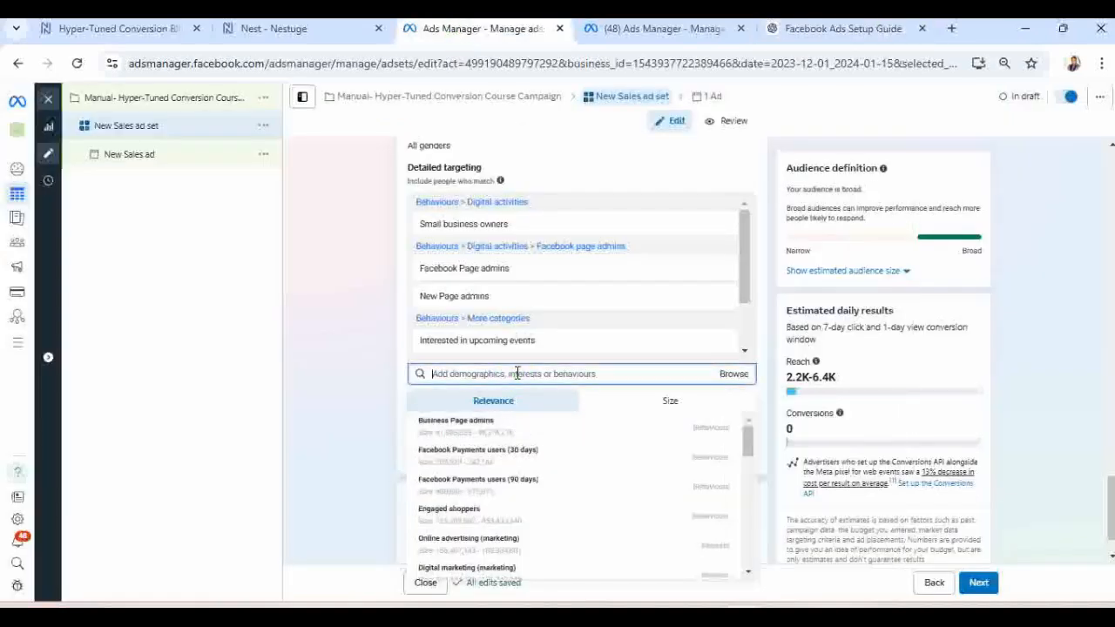
text(social media marketing)
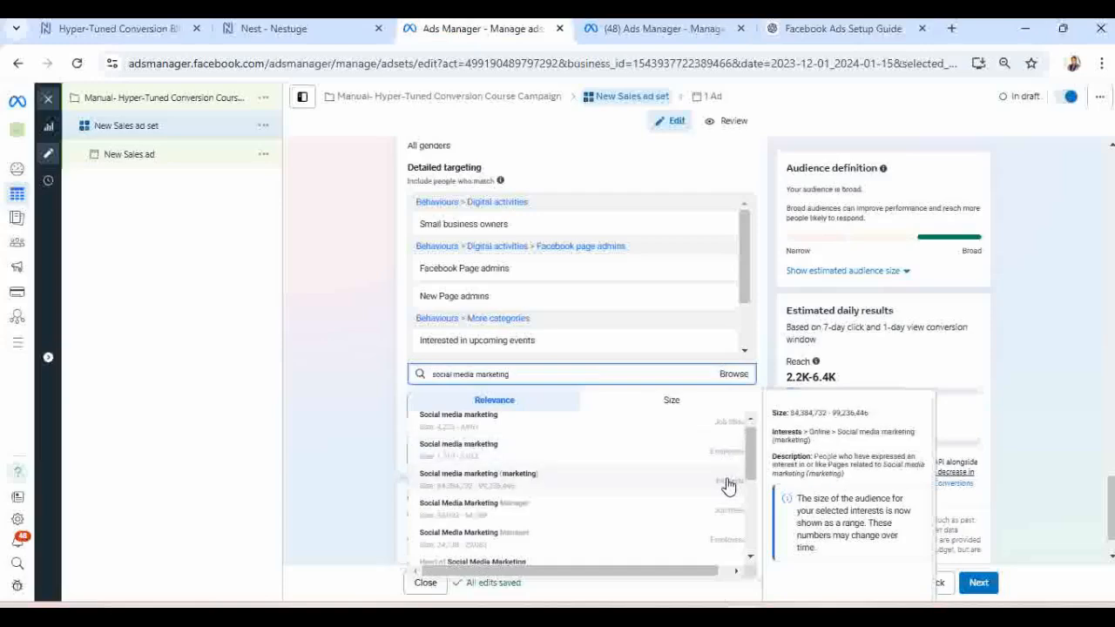
click(728, 486)
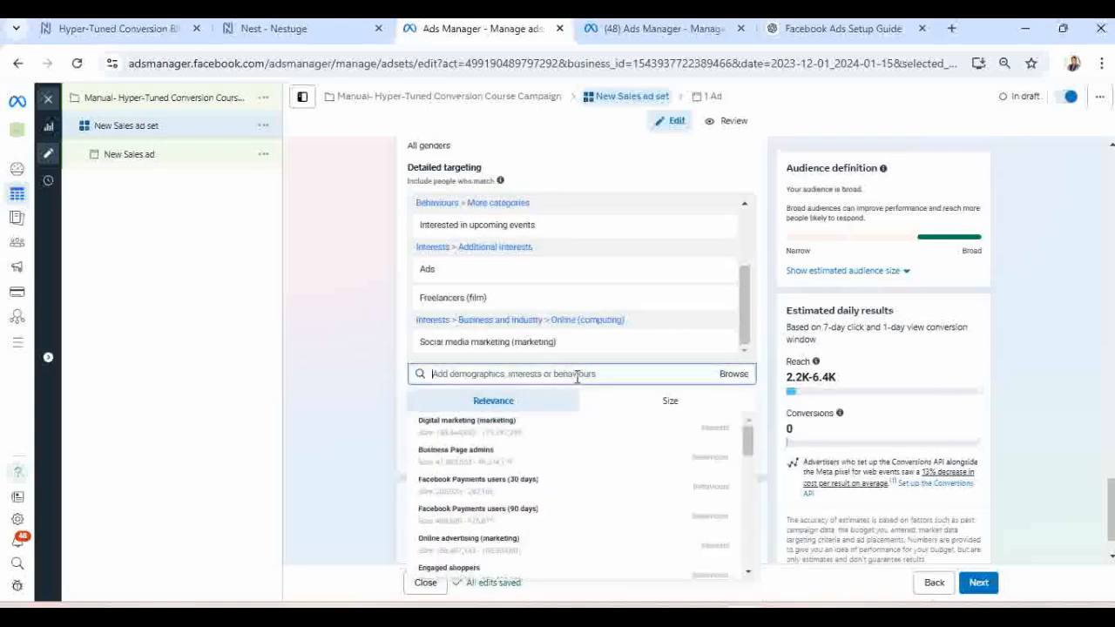
text(digital ma)
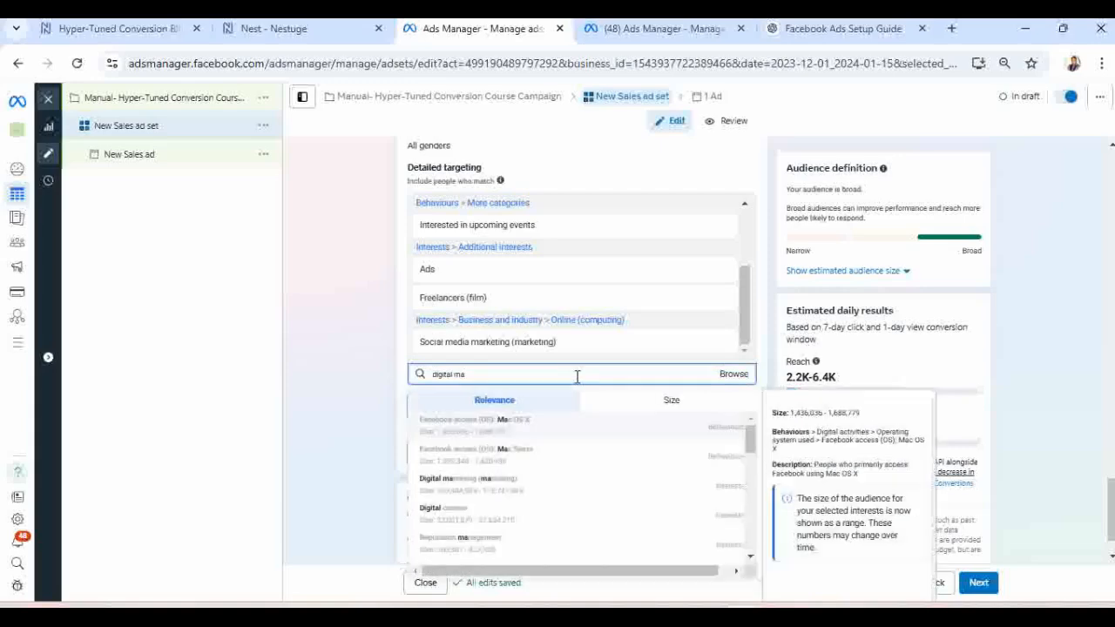
text(rk)
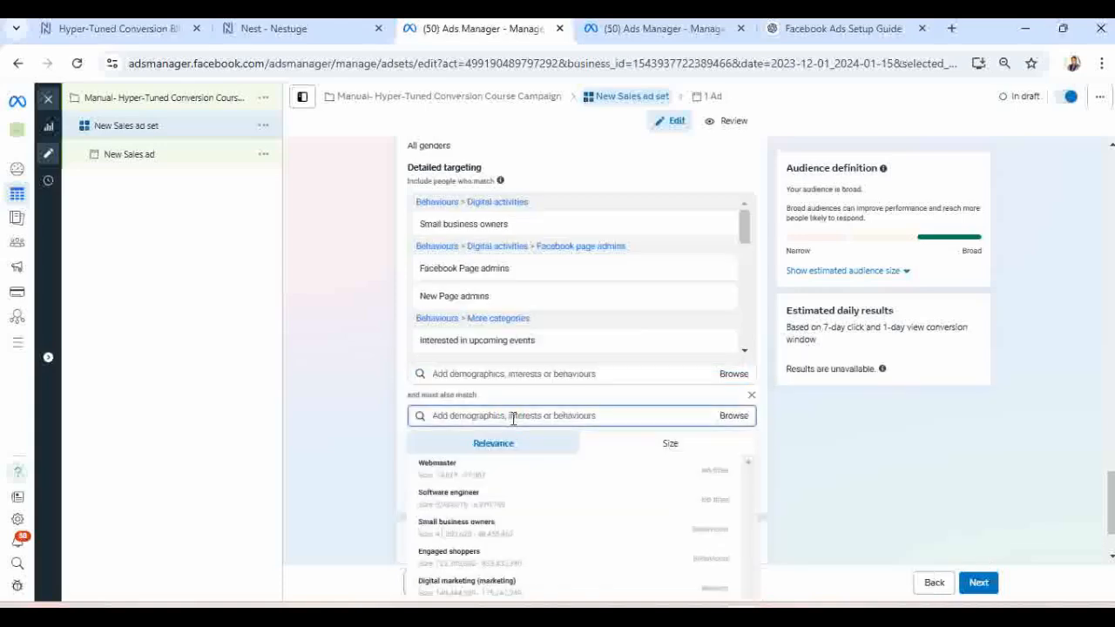
Search for "digital skill" in the narrowing criteria and require the audience to also match Early technology adopters.
text(digital skill)
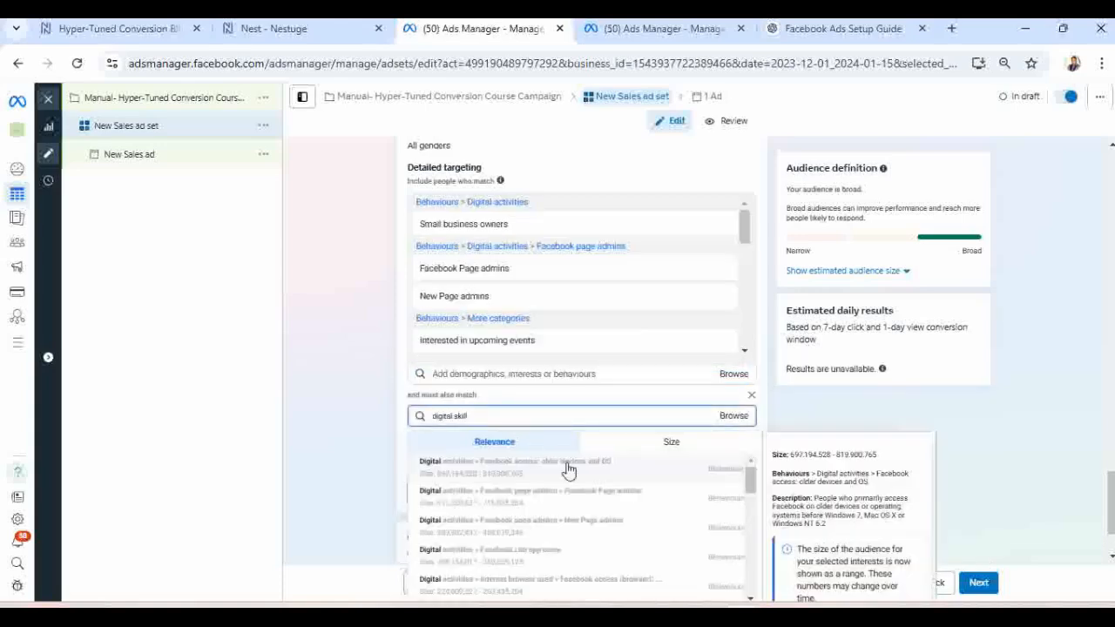
drag(751, 477, 755, 504)
mouse_move(716, 518)
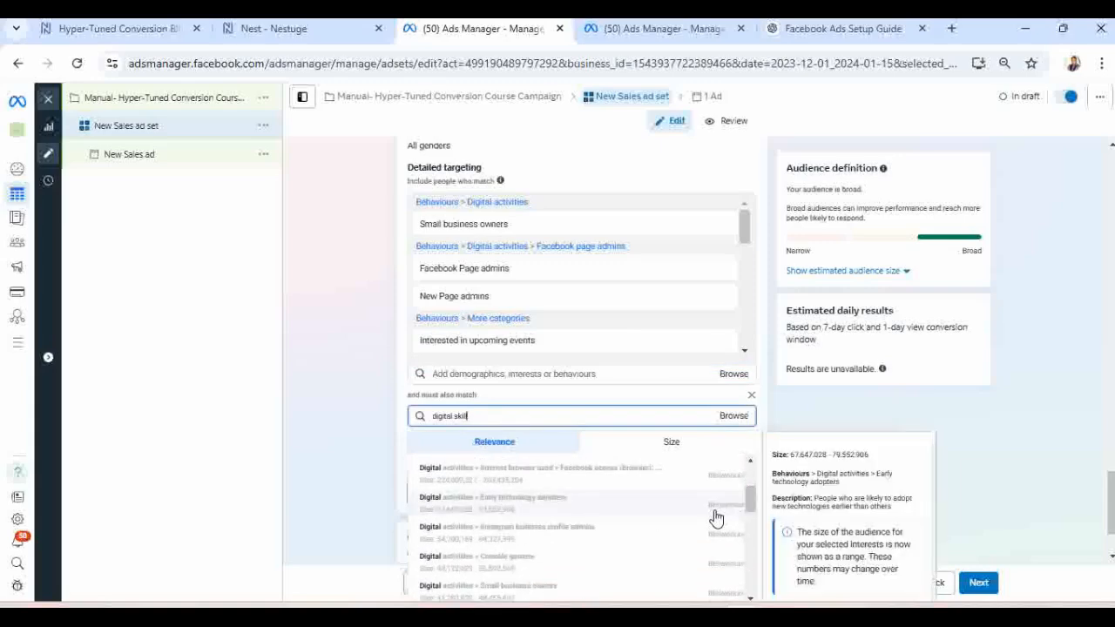
click(716, 517)
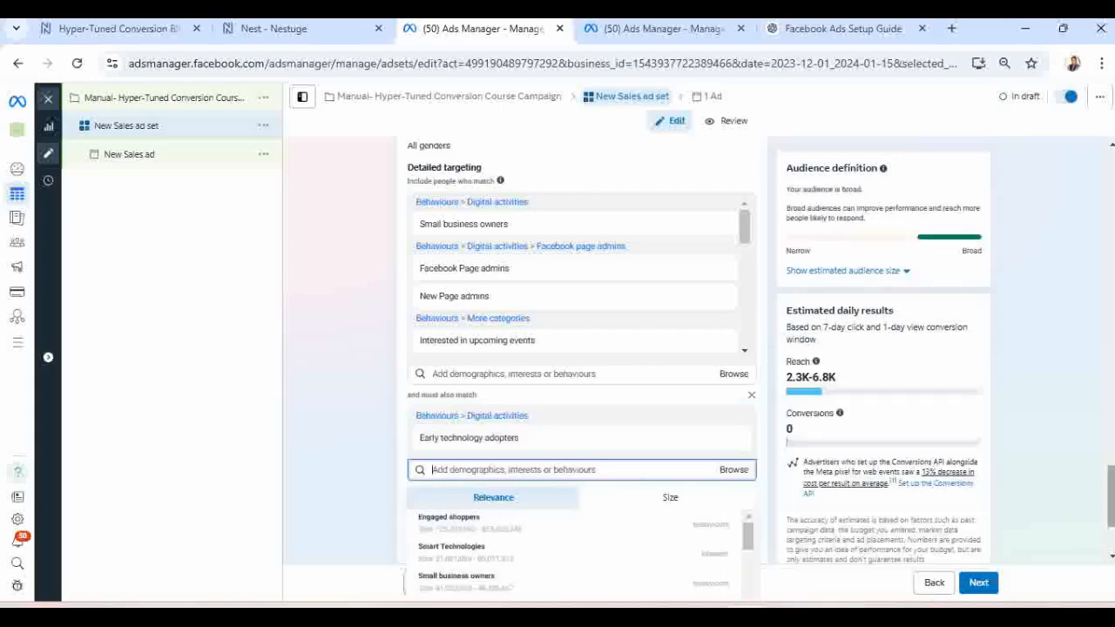
Browse the suggestions for the narrowing criteria and add the Business marketing interest.
scroll(766, 453, down, 3)
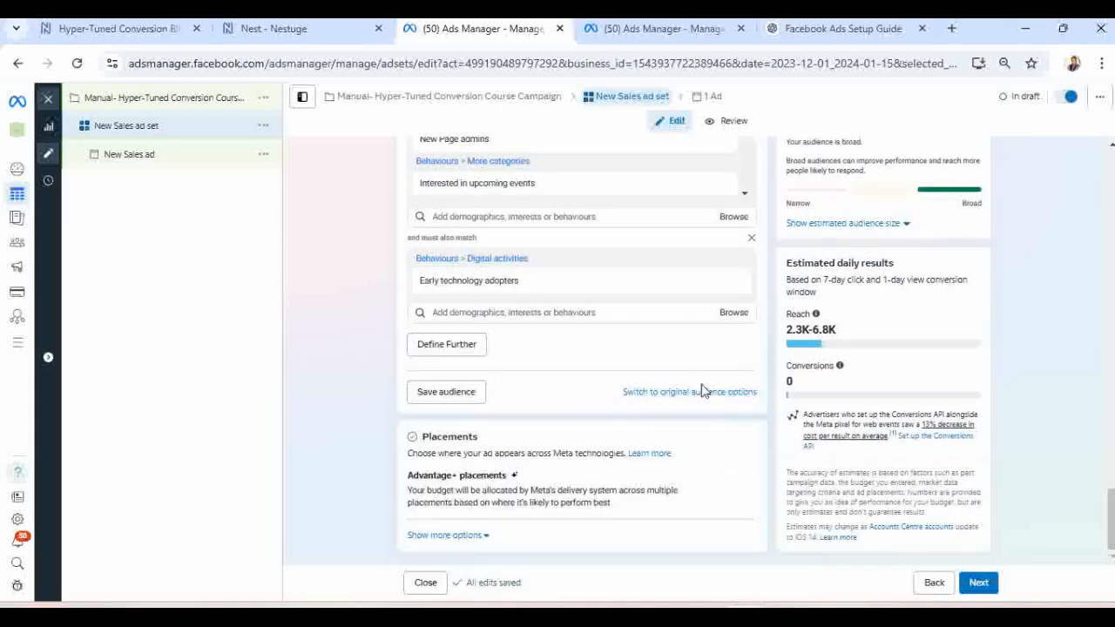
click(622, 312)
mouse_move(682, 369)
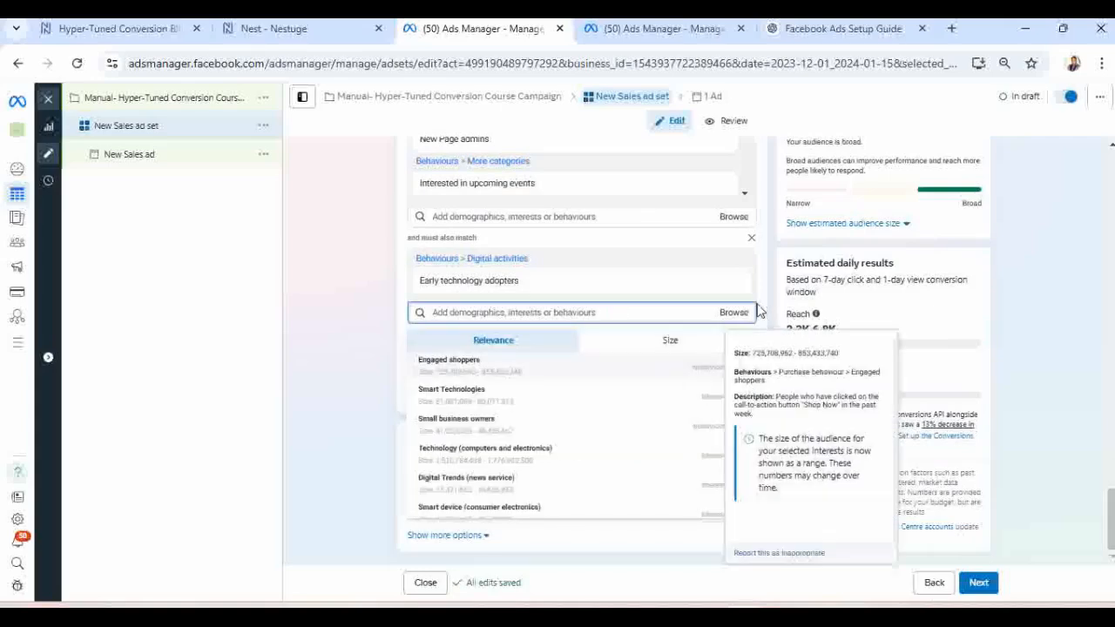
drag(746, 374, 747, 412)
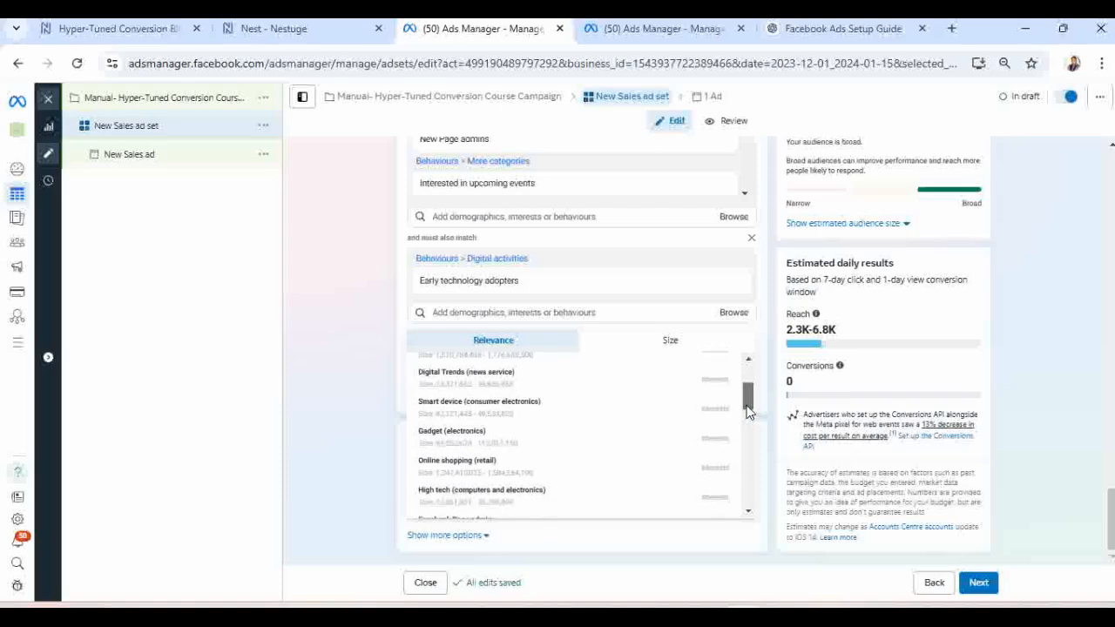
drag(750, 413, 752, 418)
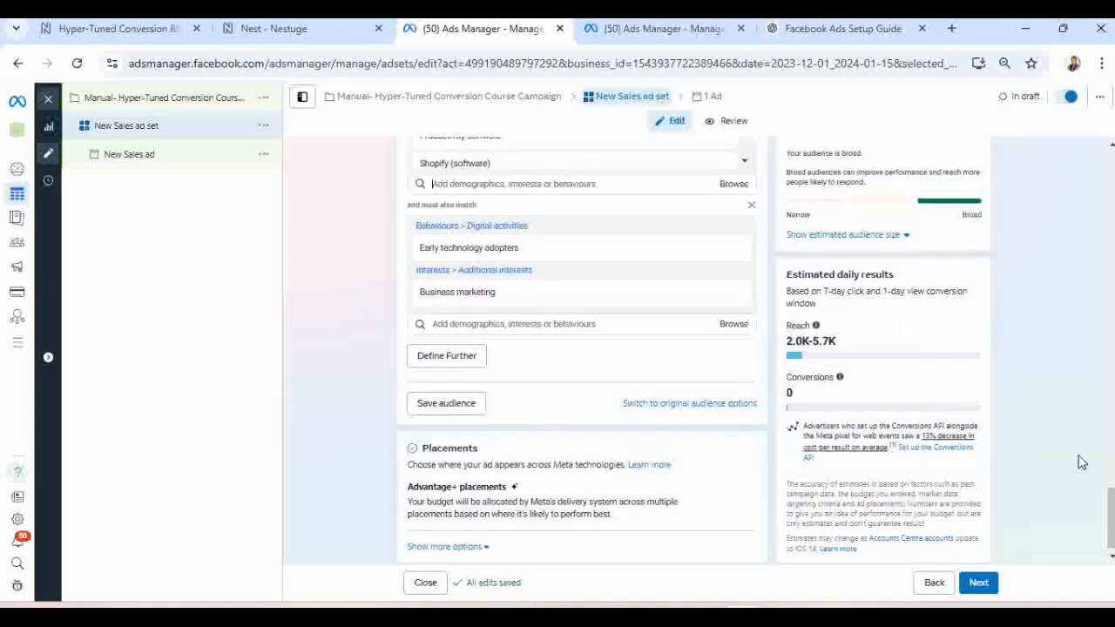
Search the narrowing criteria for "luxu" and add the Luxury goods (retail) interest.
drag(1110, 518, 1111, 488)
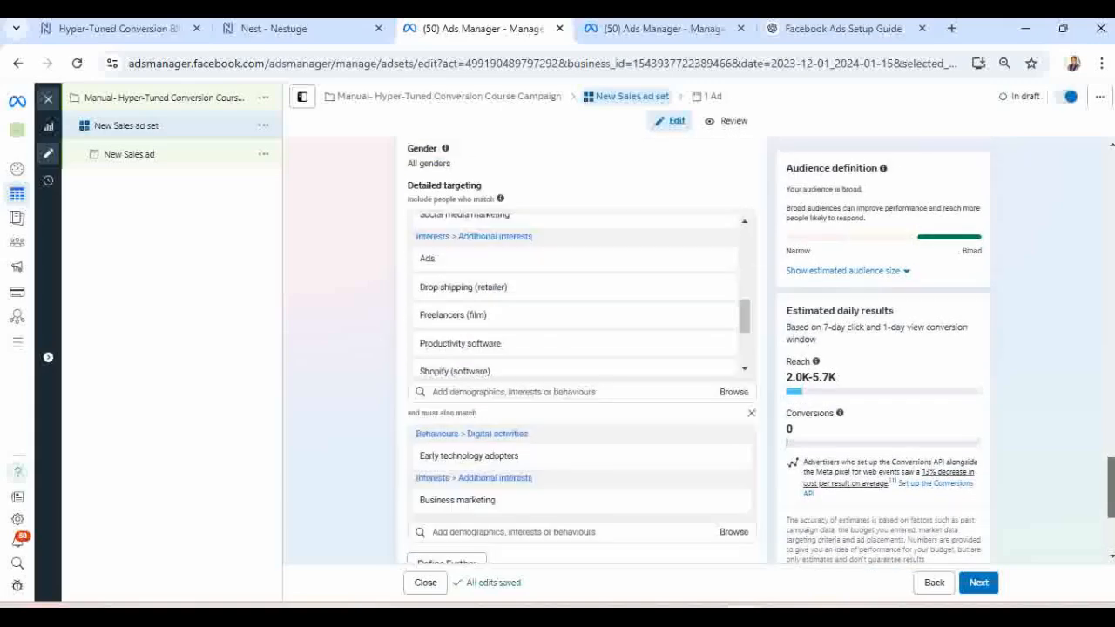
scroll(635, 510, down, 2)
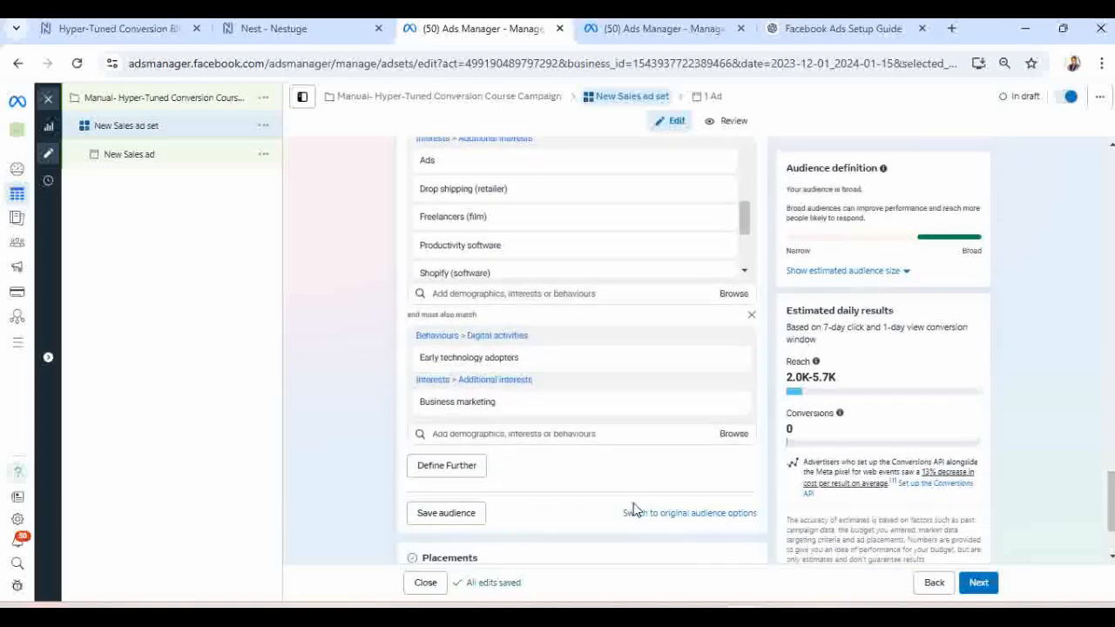
click(607, 434)
text(luxu)
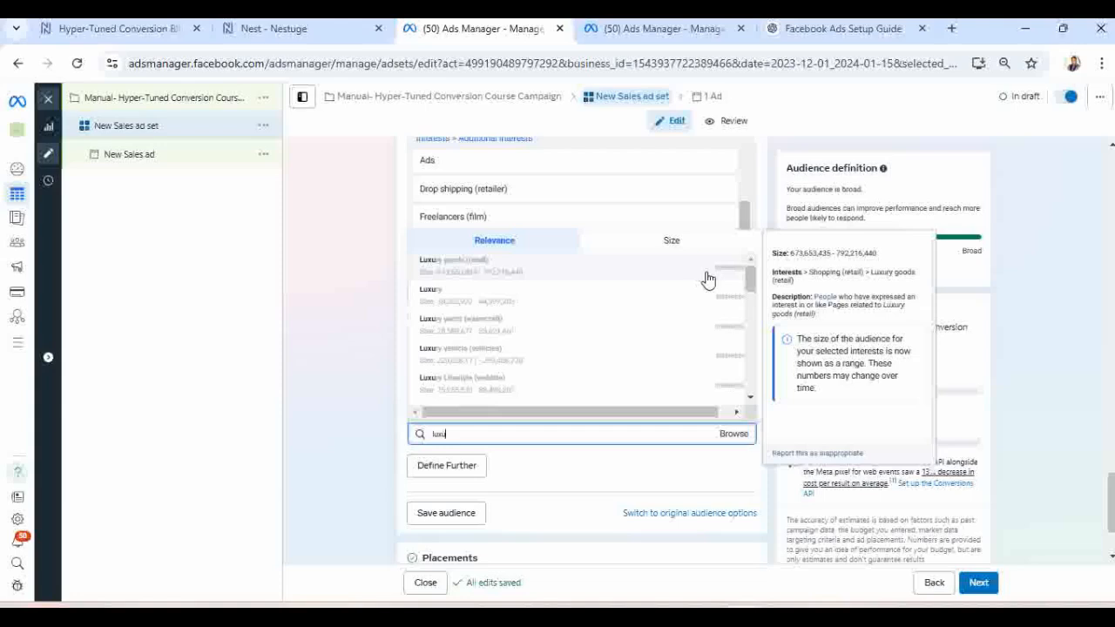
click(488, 265)
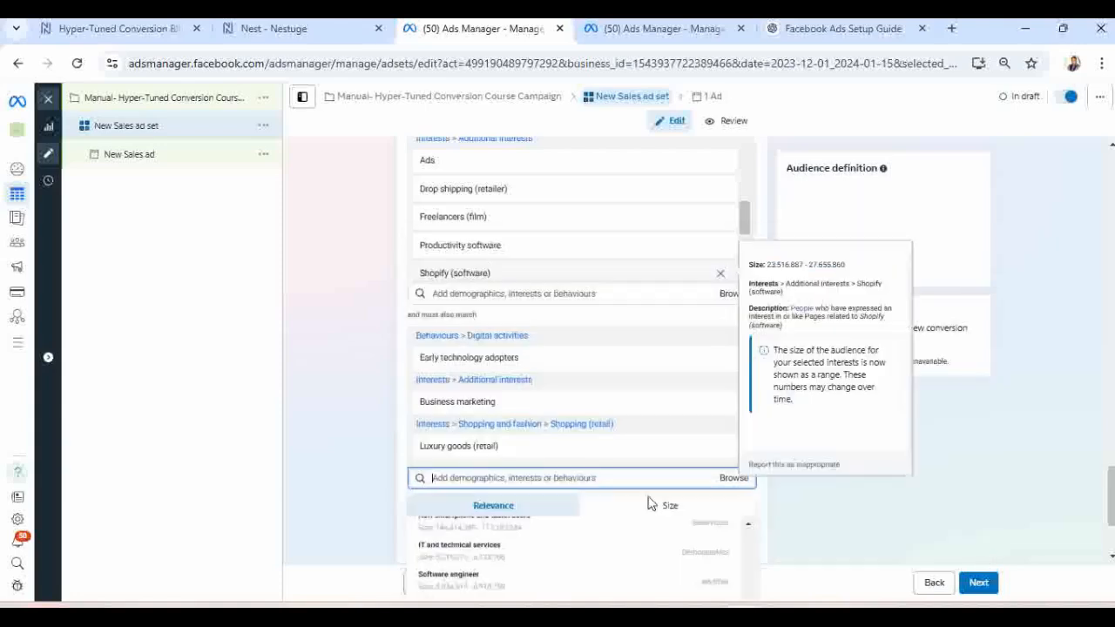
click(342, 420)
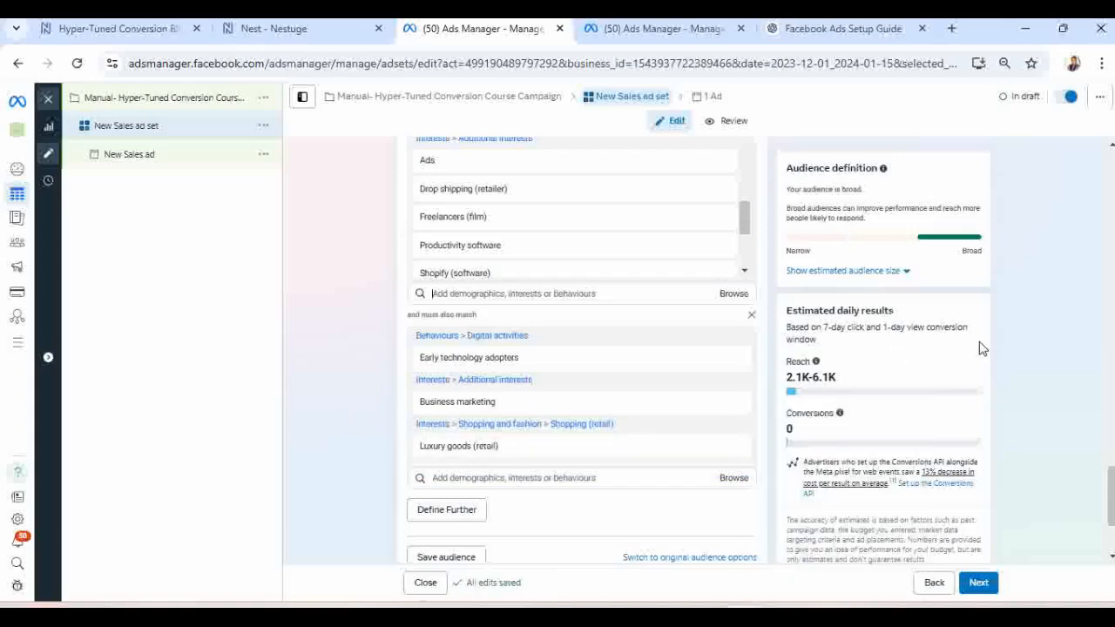
Save the ad set's audience under the name Course-Hyper-Tuned.
click(446, 556)
text(Tik)
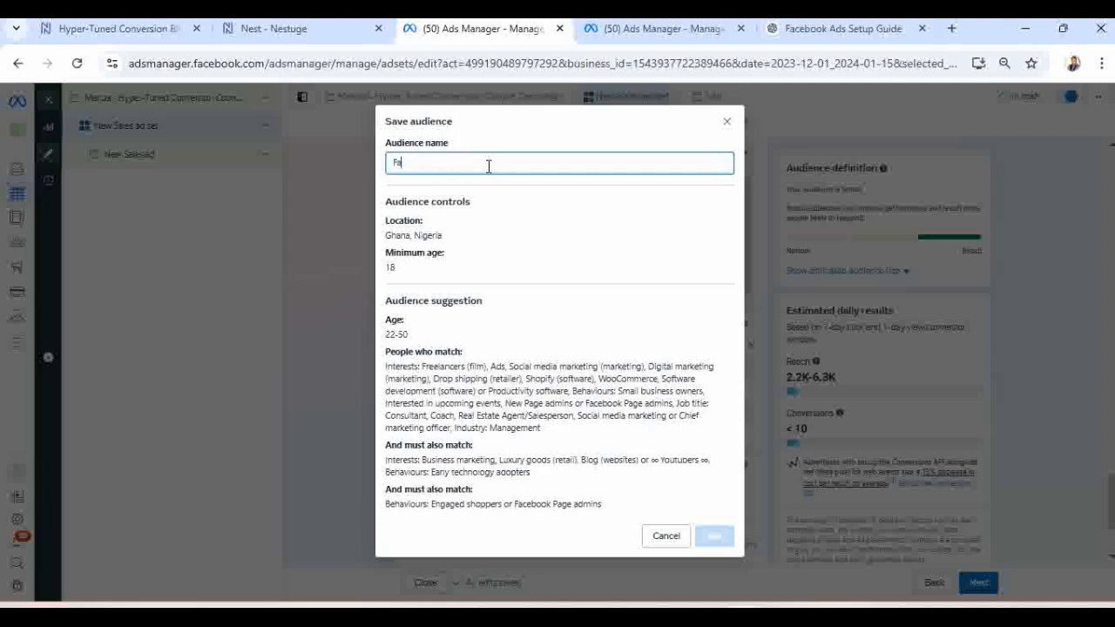
key(BackSpace)
key(BackSpace)
key(BackSpace)
text(Course-Hyper)
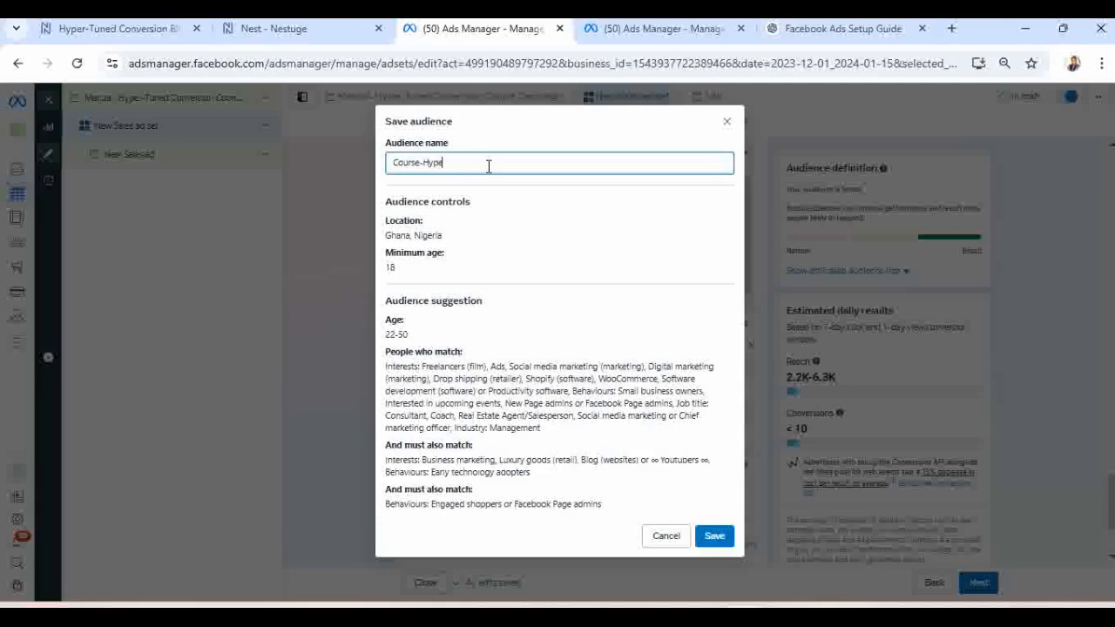
text(-Tur)
text(ned)
click(714, 536)
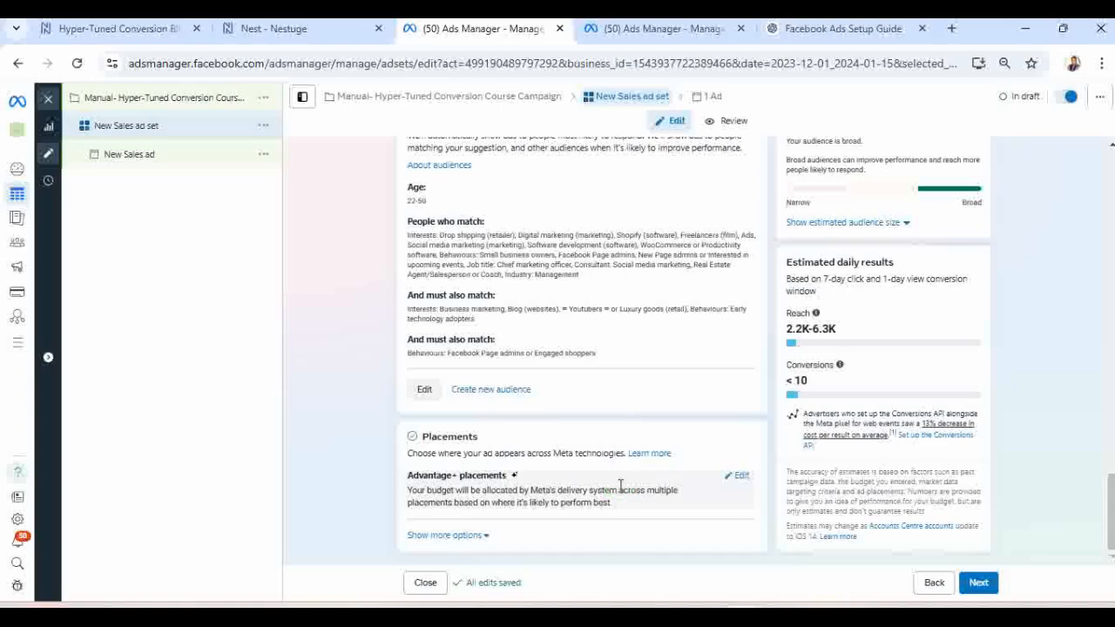
Show the placement choices and review the ad set's saved audience, budget and schedule, attribution and conversion settings.
click(738, 477)
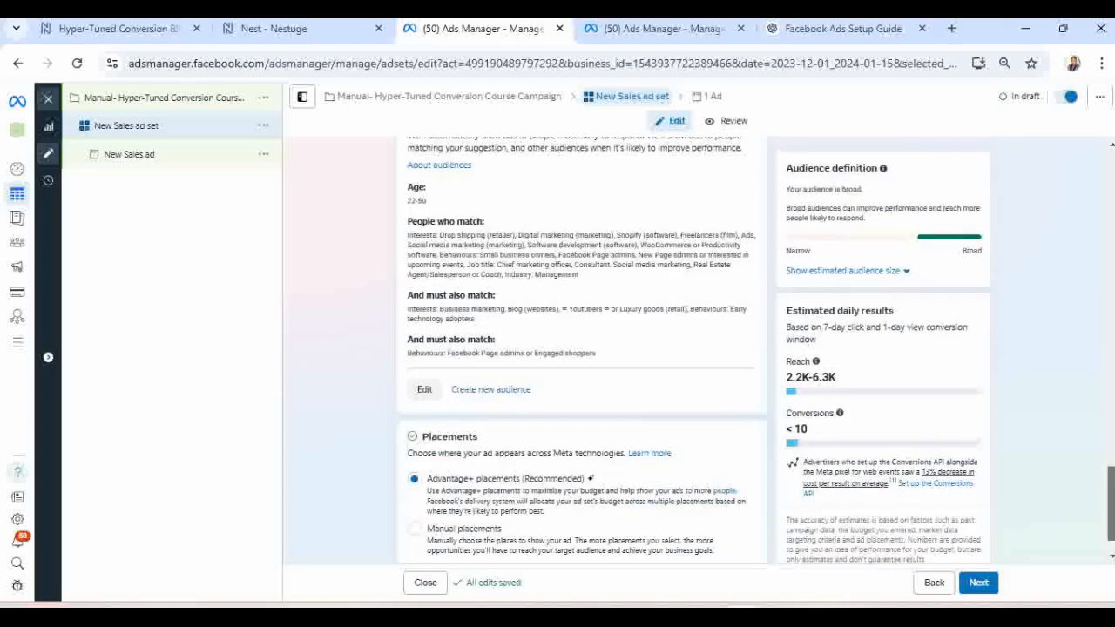
scroll(582, 350, down, 1)
scroll(582, 349, up, 3)
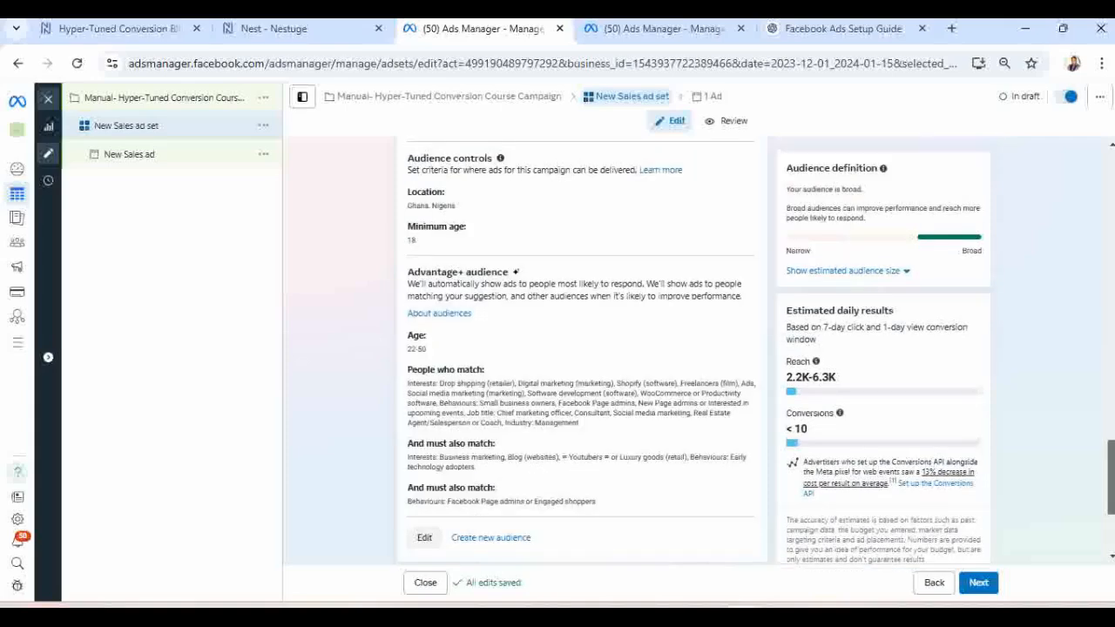
scroll(582, 348, up, 3)
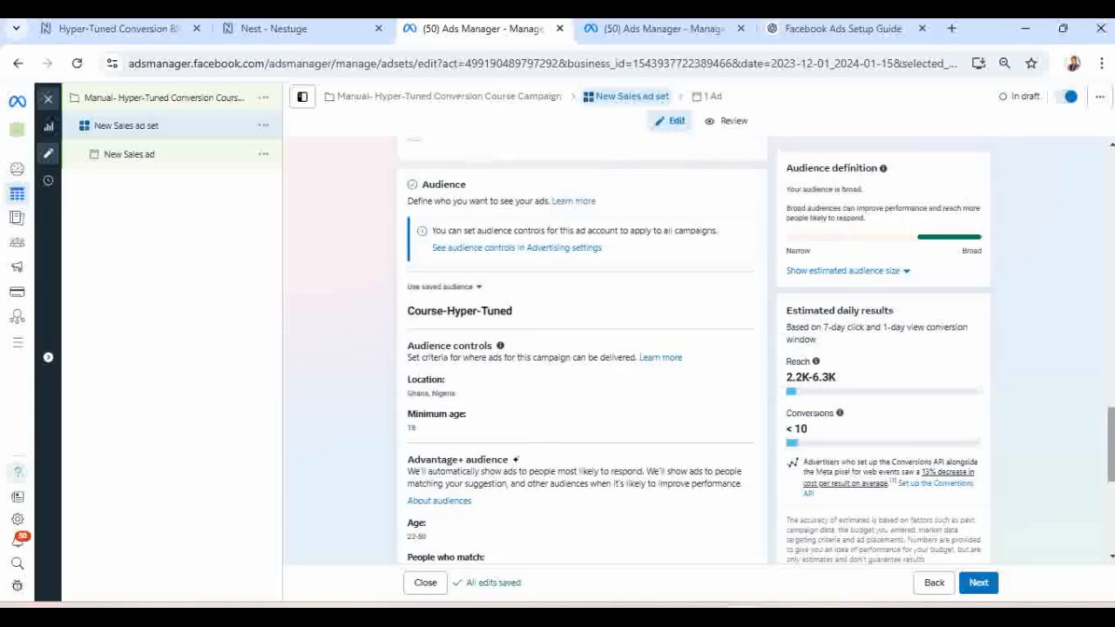
scroll(582, 349, up, 4)
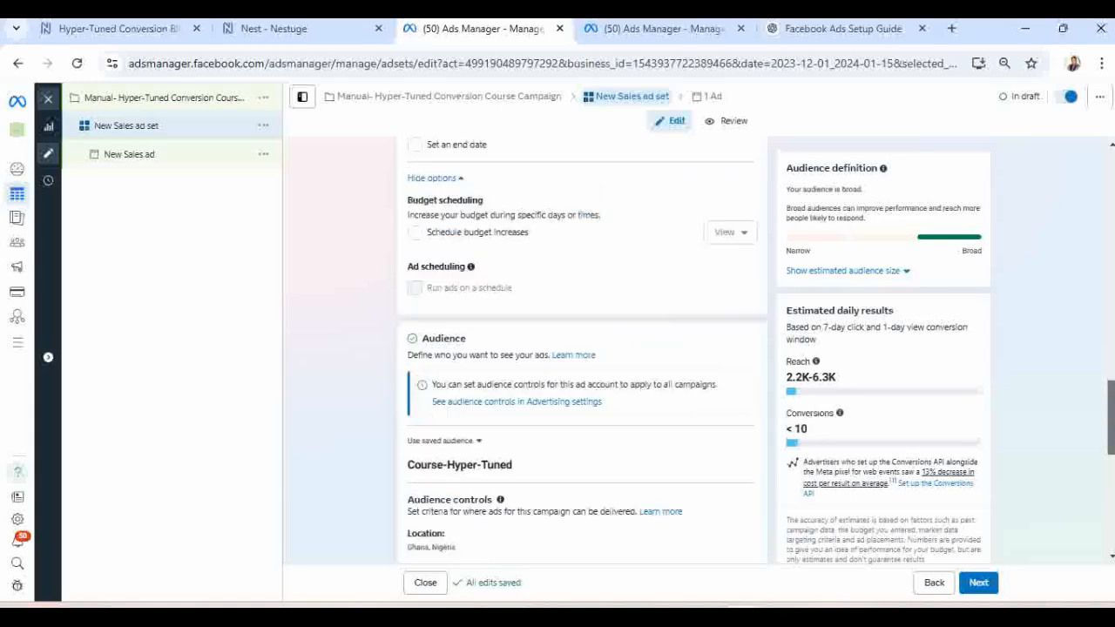
scroll(582, 349, up, 4)
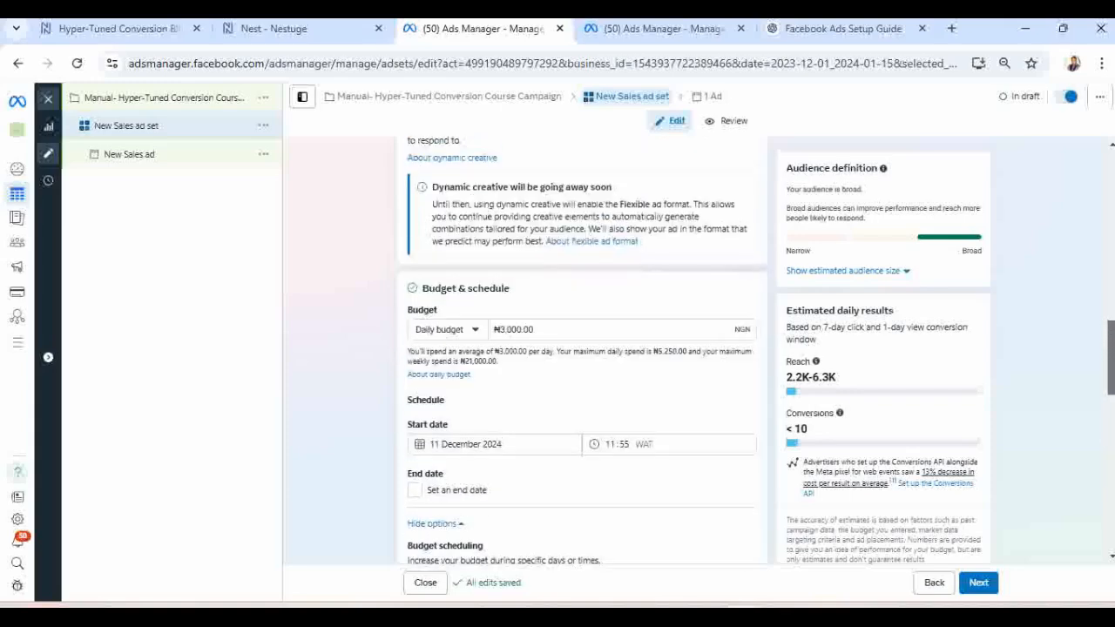
scroll(582, 348, up, 2)
scroll(581, 348, up, 5)
scroll(582, 349, down, 2)
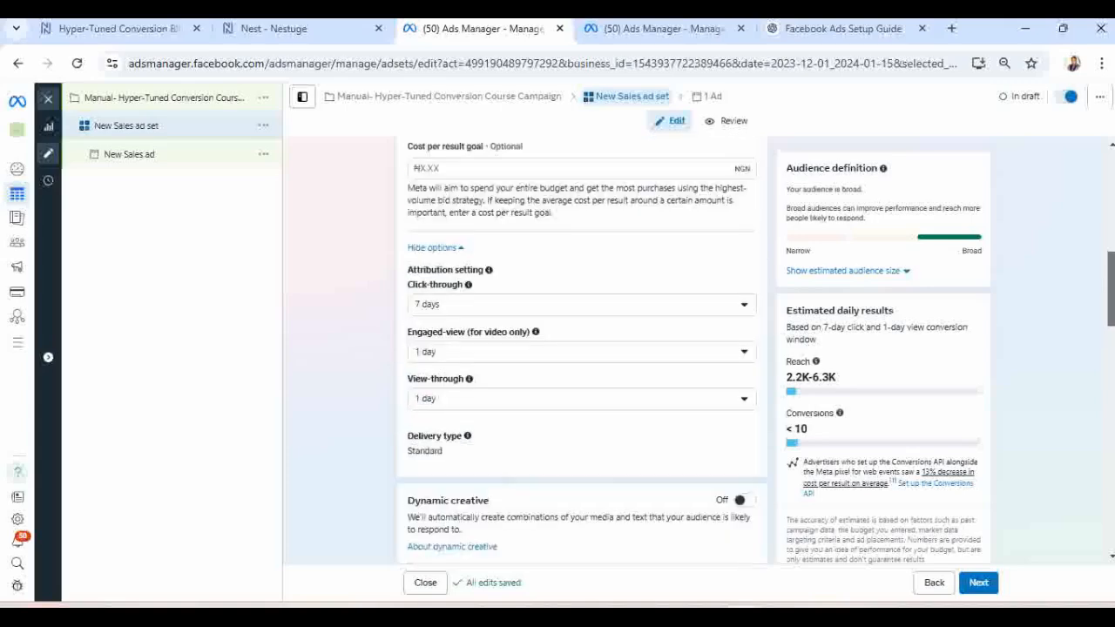
scroll(582, 349, down, 1)
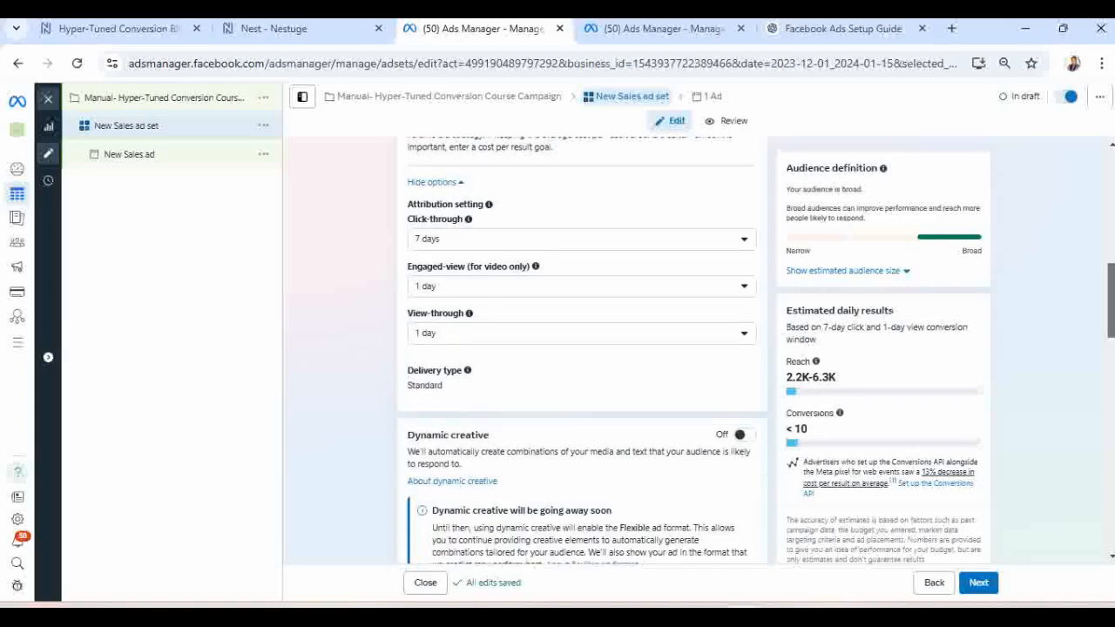
scroll(582, 348, up, 6)
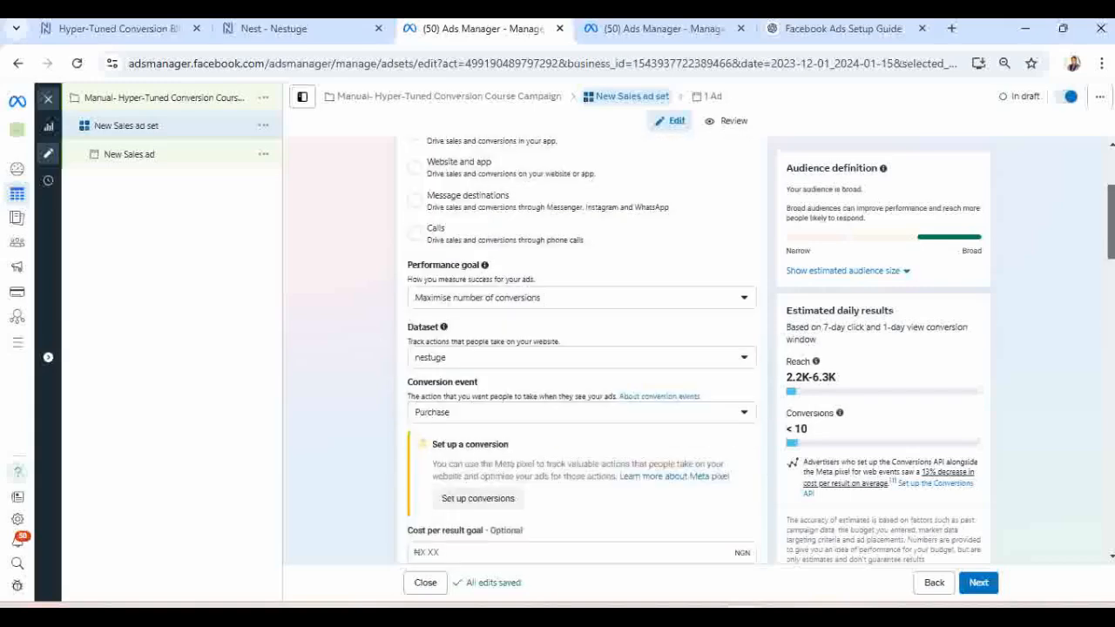
scroll(581, 349, up, 3)
scroll(582, 349, down, 20)
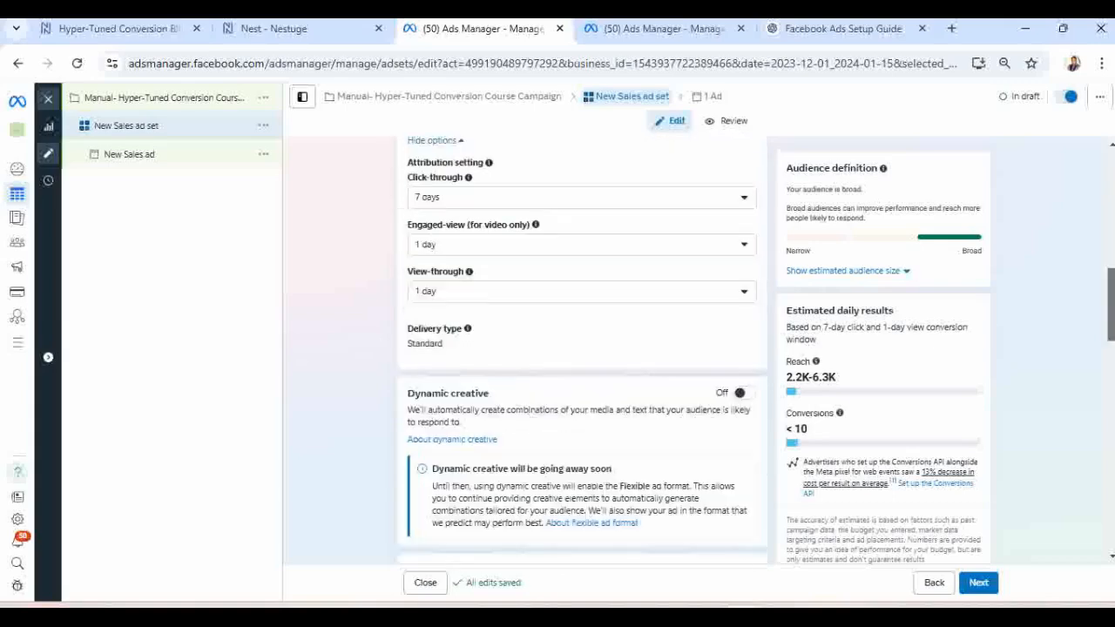
scroll(596, 276, down, 2)
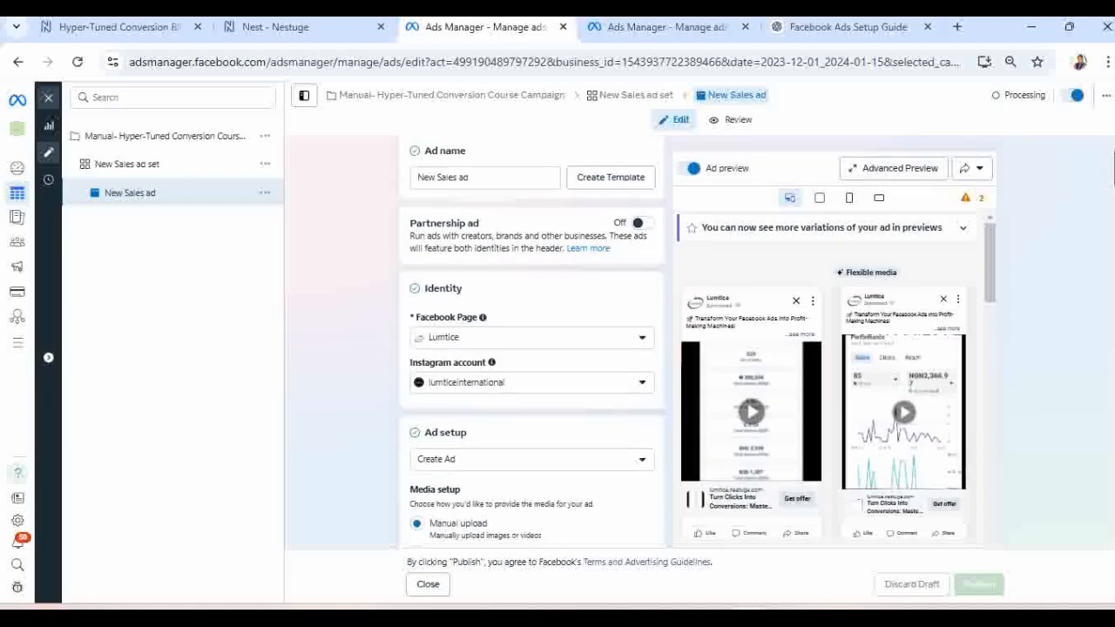
Check the New Sales ad's Facebook Page choices, ad format and media placements.
click(590, 264)
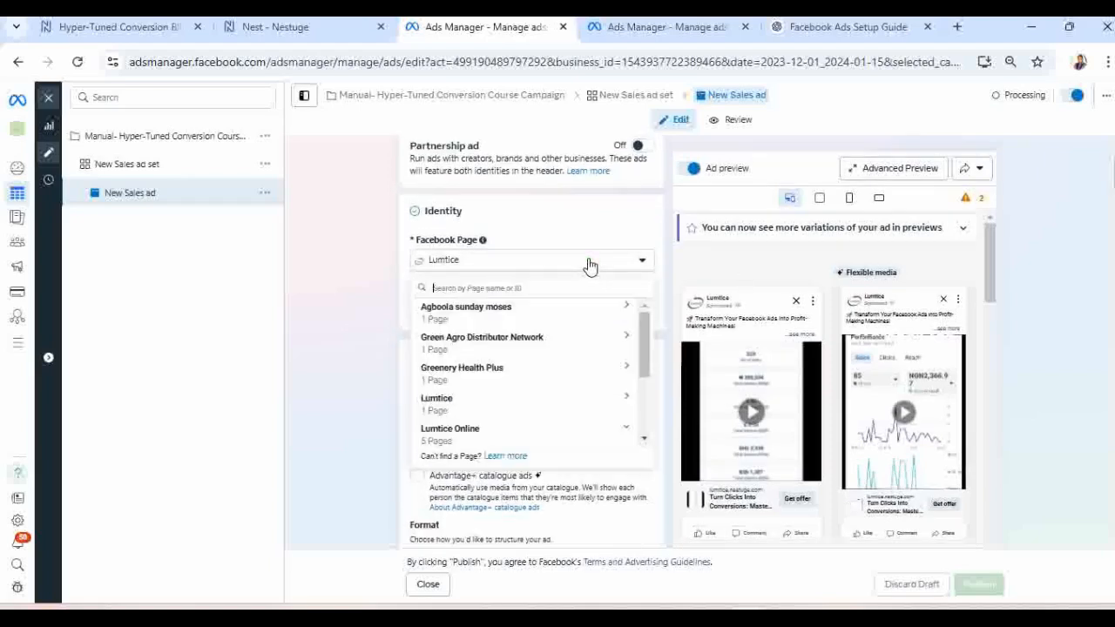
click(585, 260)
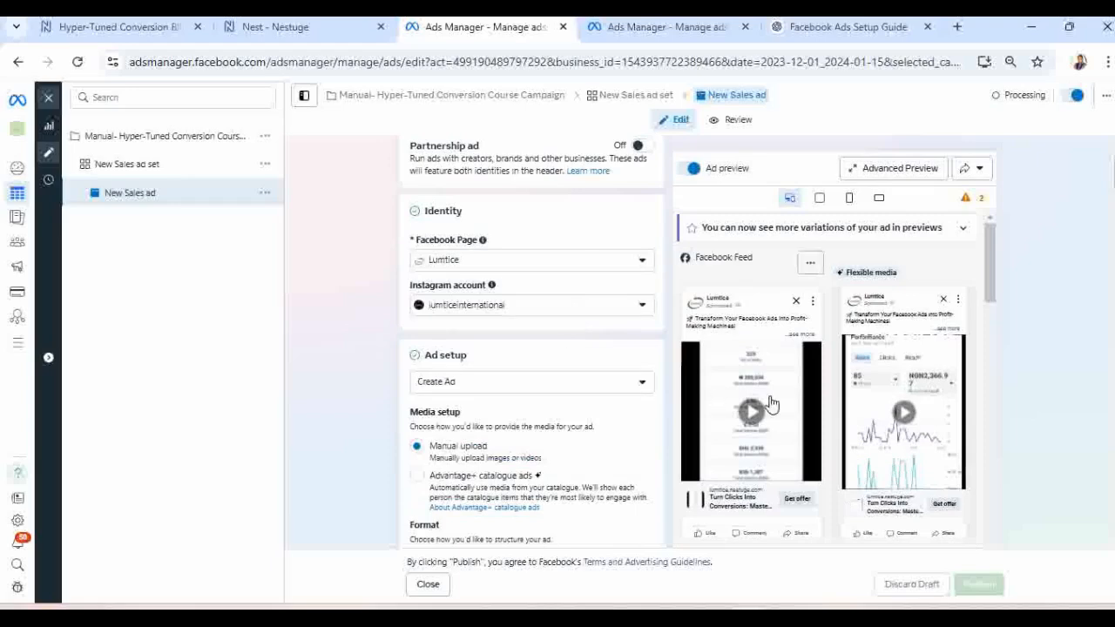
scroll(532, 349, down, 3)
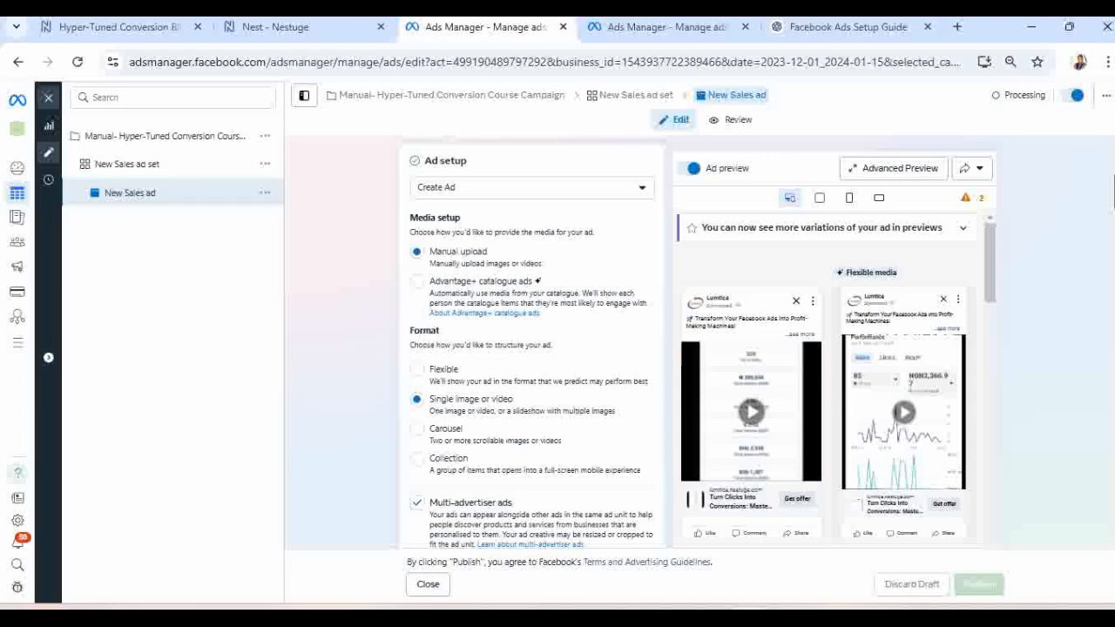
scroll(532, 348, down, 1)
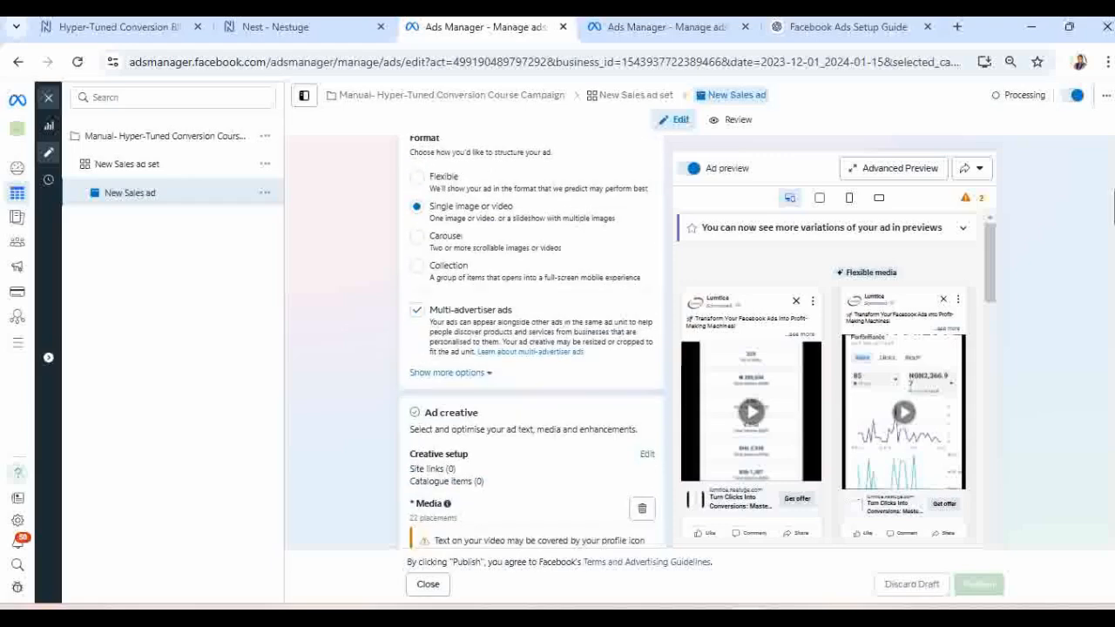
scroll(532, 349, down, 3)
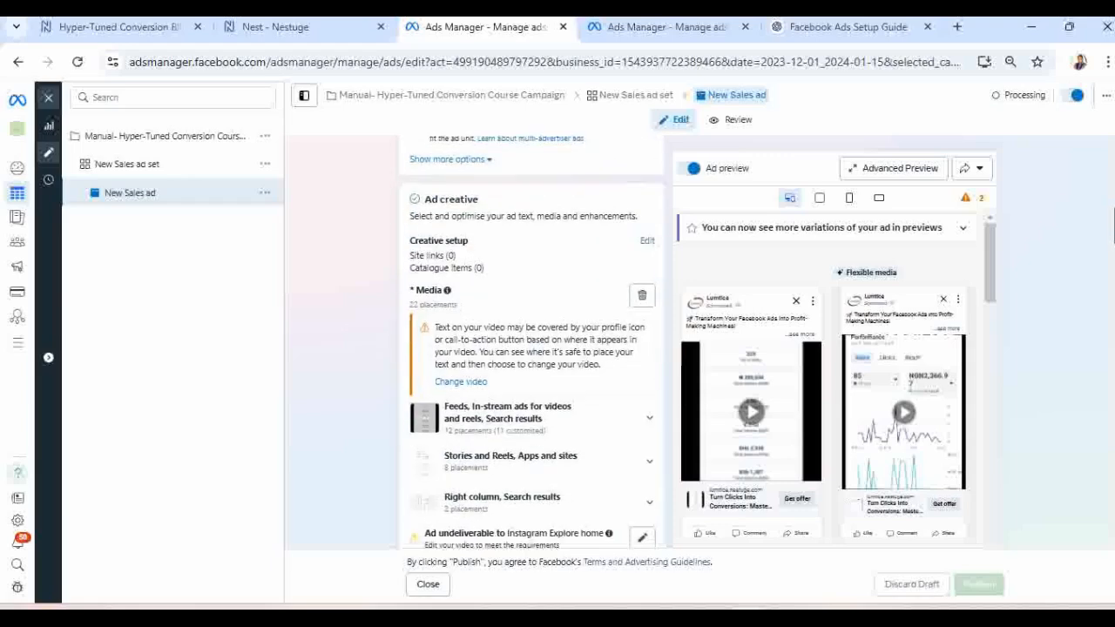
scroll(532, 348, down, 1)
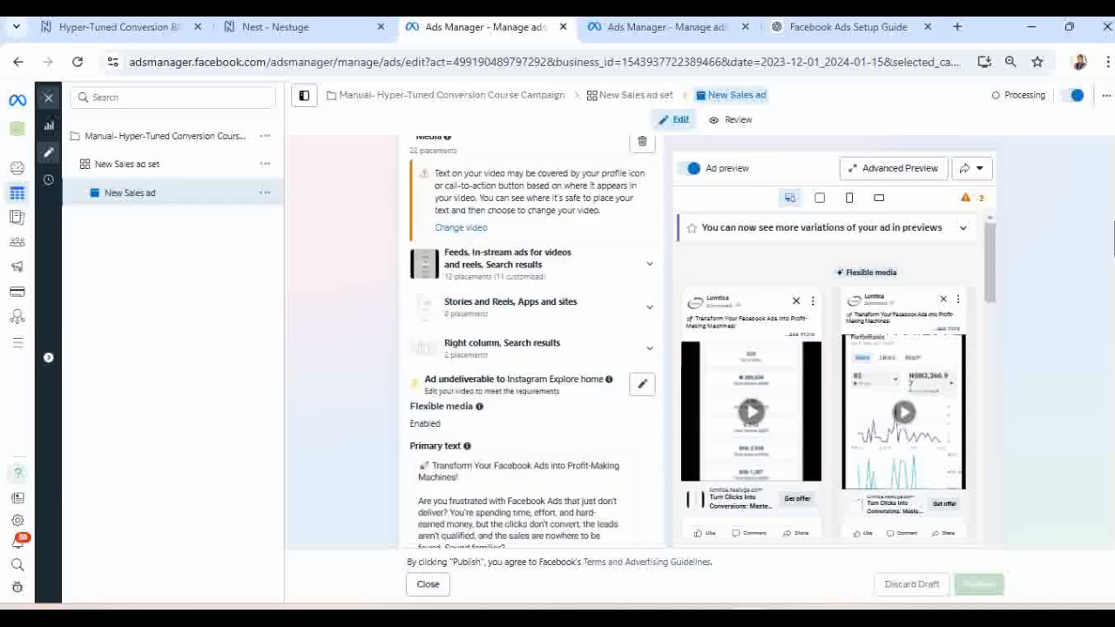
Review the ad's primary text variations, headlines, description, call to action and preview variations.
scroll(532, 349, down, 1)
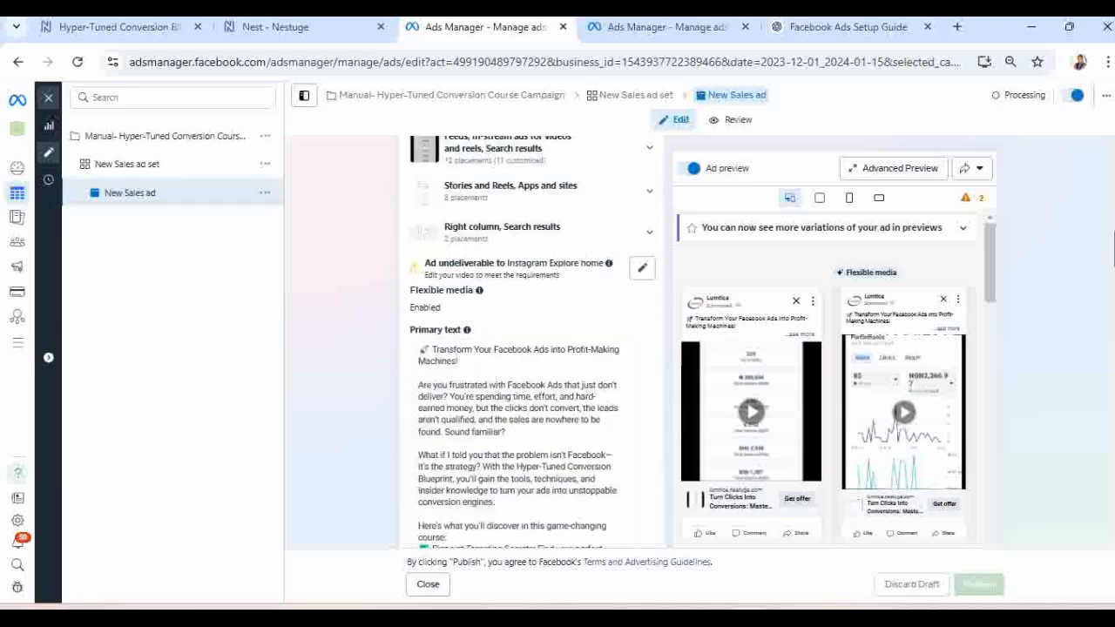
scroll(517, 298, down, 2)
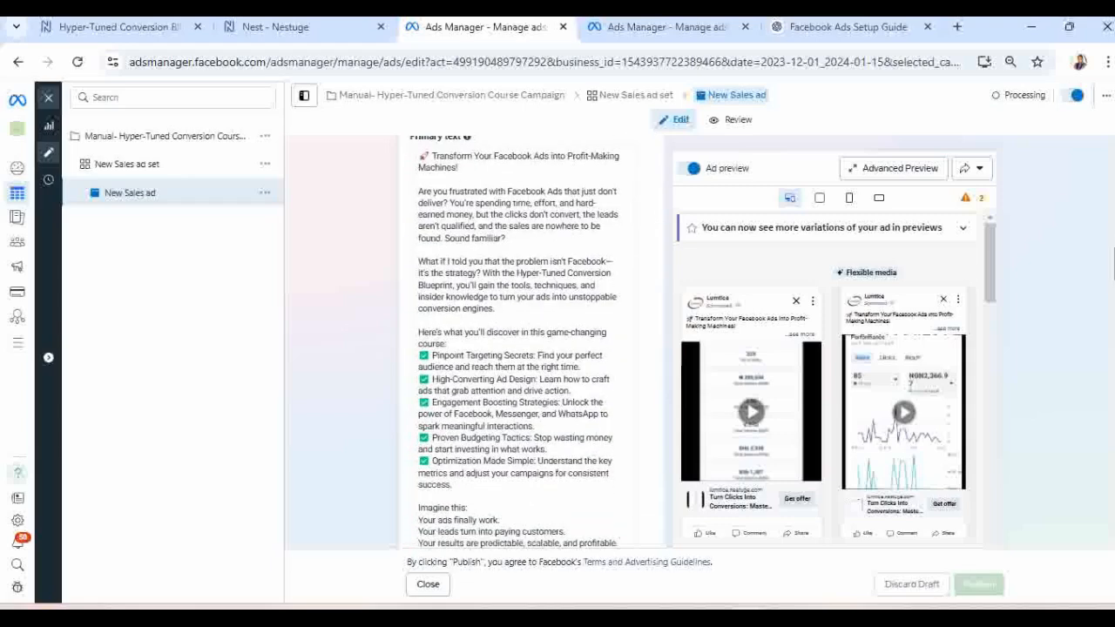
click(516, 297)
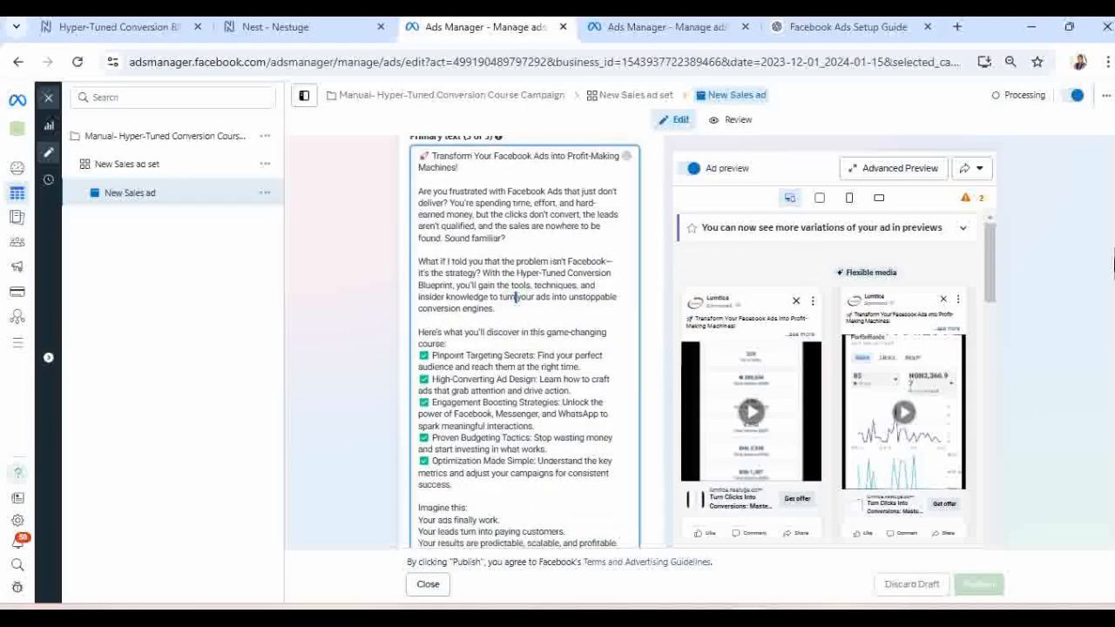
mouse_move(498, 225)
scroll(516, 349, down, 5)
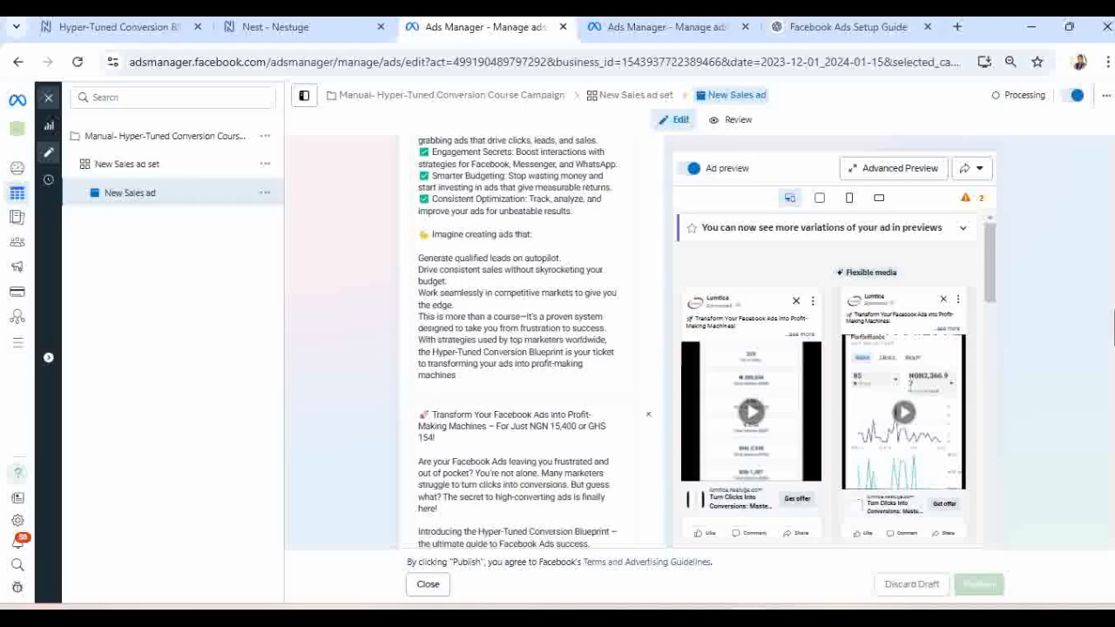
scroll(516, 348, down, 5)
scroll(457, 252, down, 3)
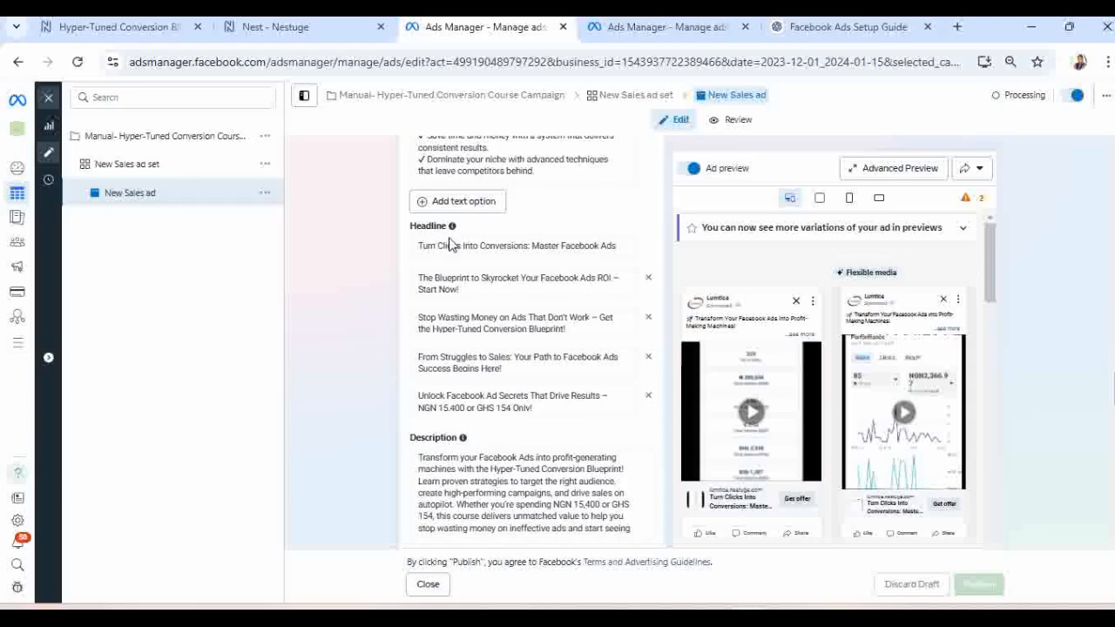
mouse_move(452, 227)
scroll(1013, 303, down, 6)
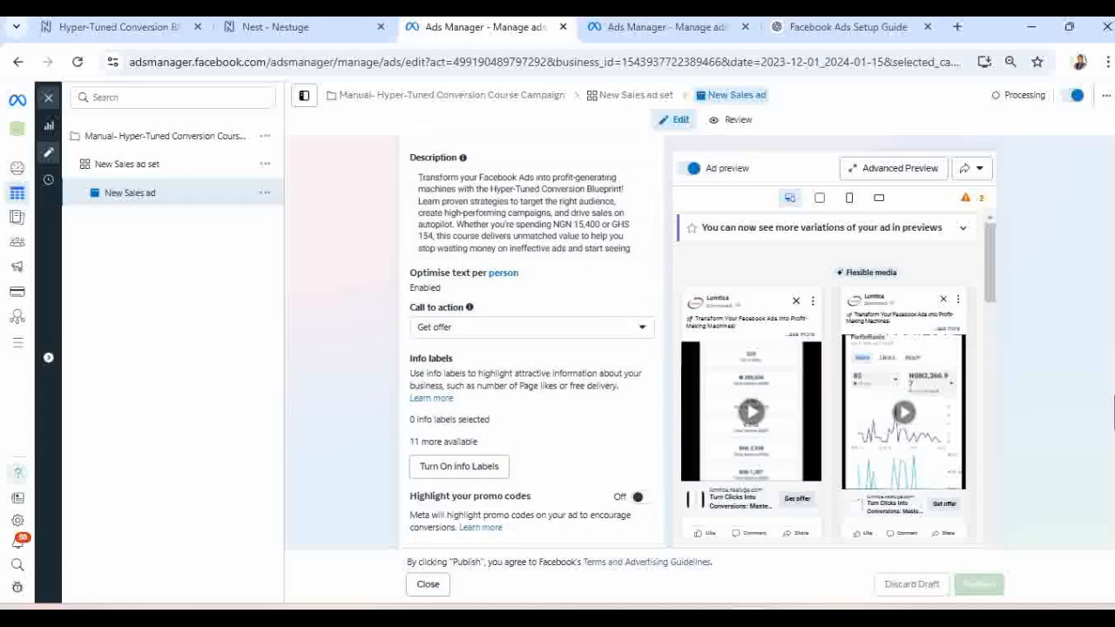
drag(994, 301, 997, 320)
scroll(996, 323, down, 2)
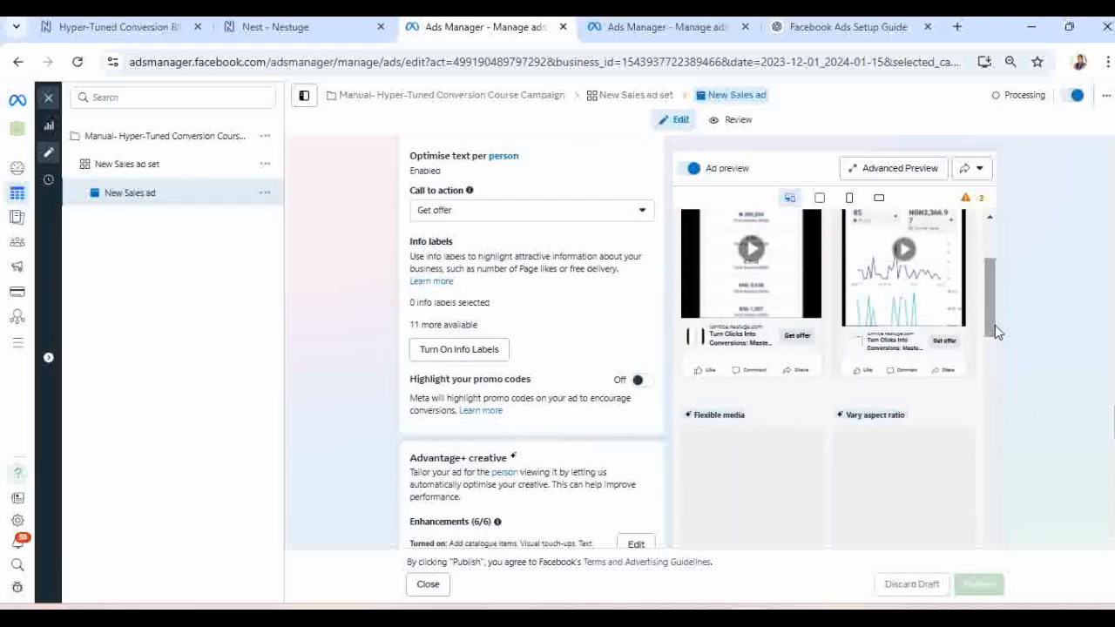
Review the ad's Advantage+ creative enhancements, website destination, display link, browser add-ons and optional event details.
click(600, 217)
drag(650, 338, 633, 292)
scroll(532, 349, down, 3)
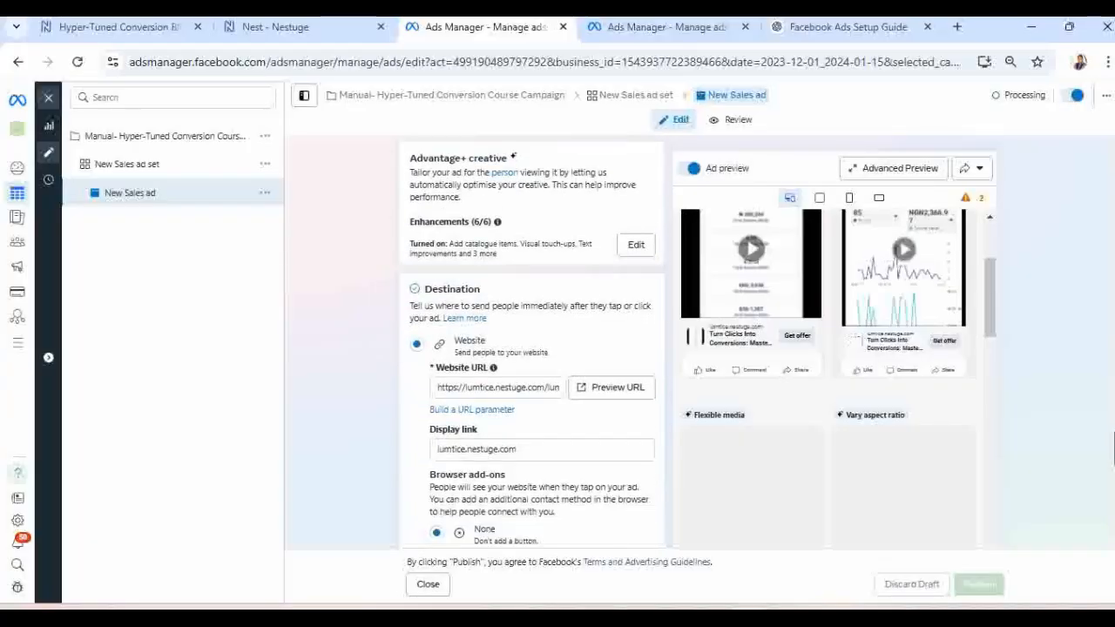
scroll(532, 348, down, 3)
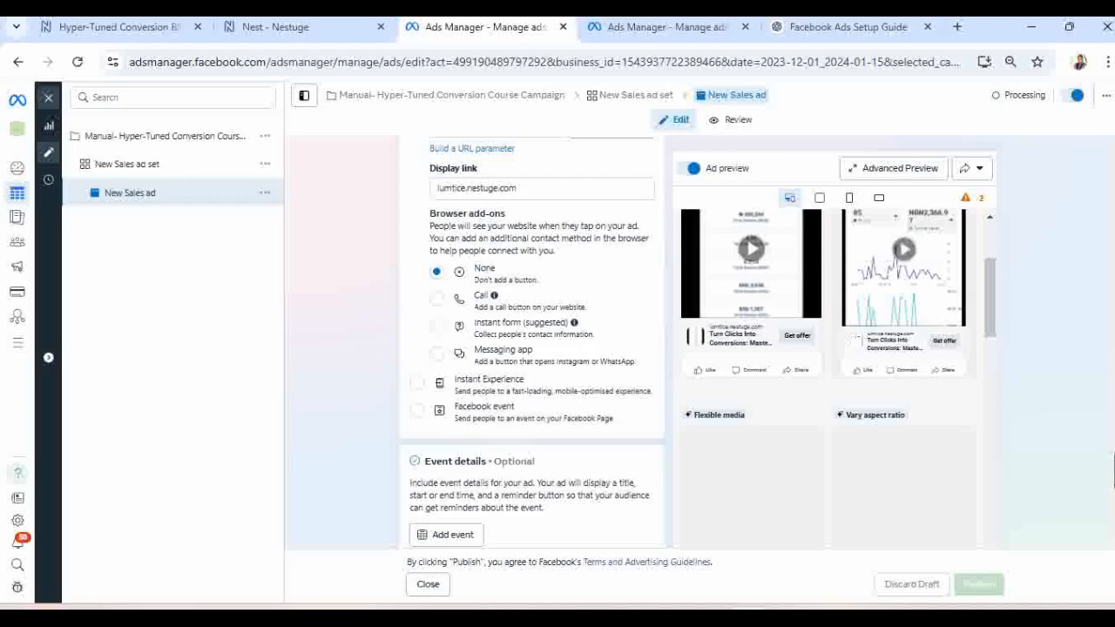
scroll(532, 342, down, 1)
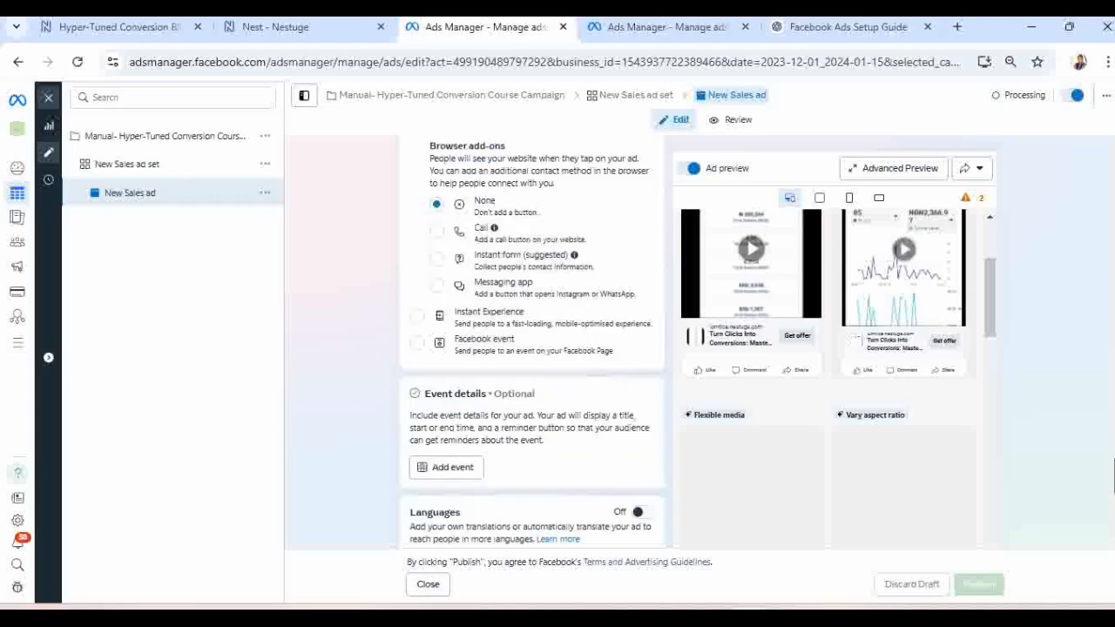
Check the ad's language and event tracking settings, down to the optional URL parameters.
scroll(532, 342, down, 4)
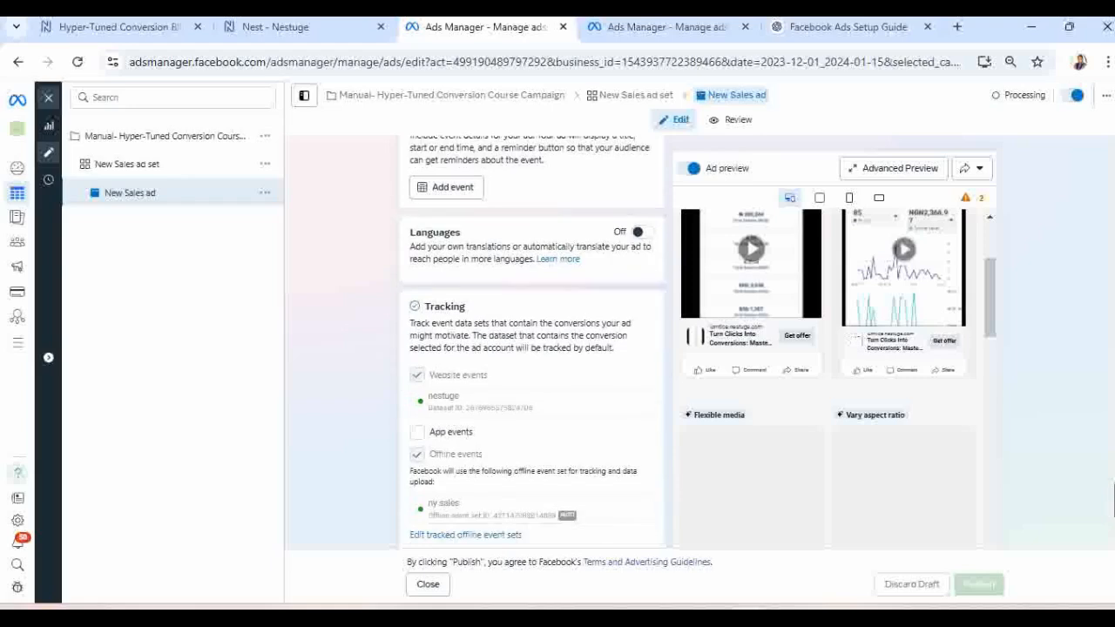
scroll(532, 343, up, 1)
scroll(532, 343, down, 3)
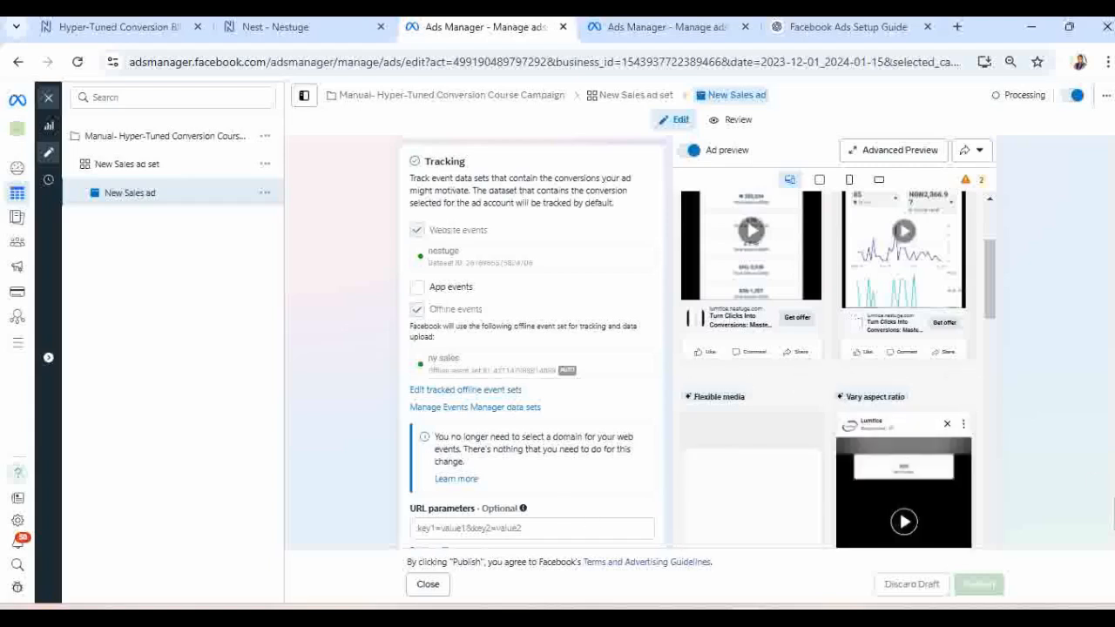
scroll(523, 505, down, 1)
click(521, 493)
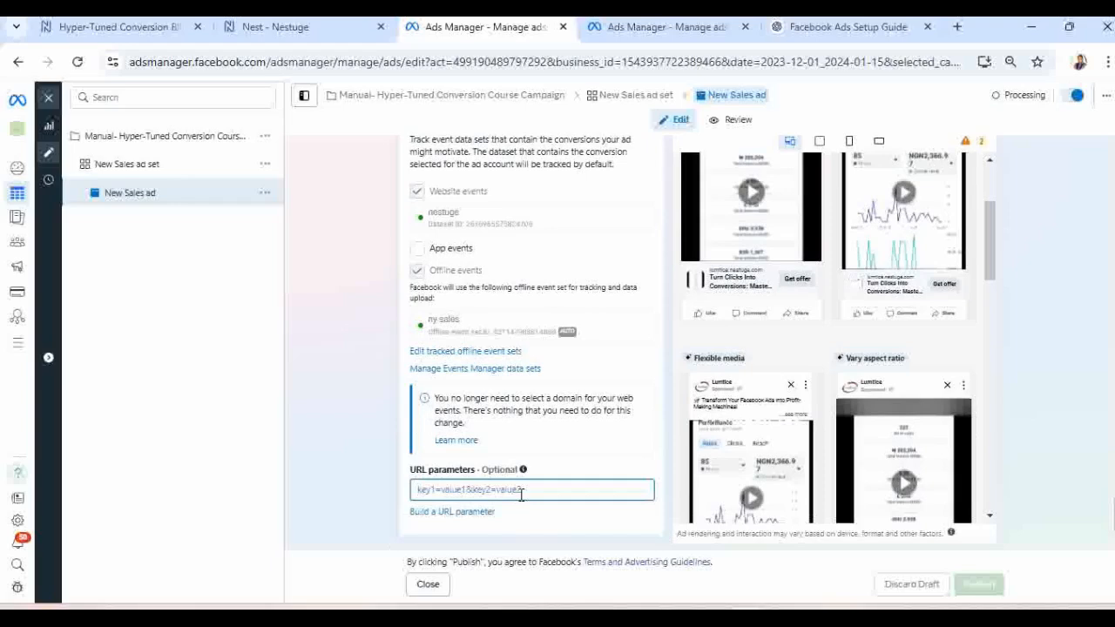